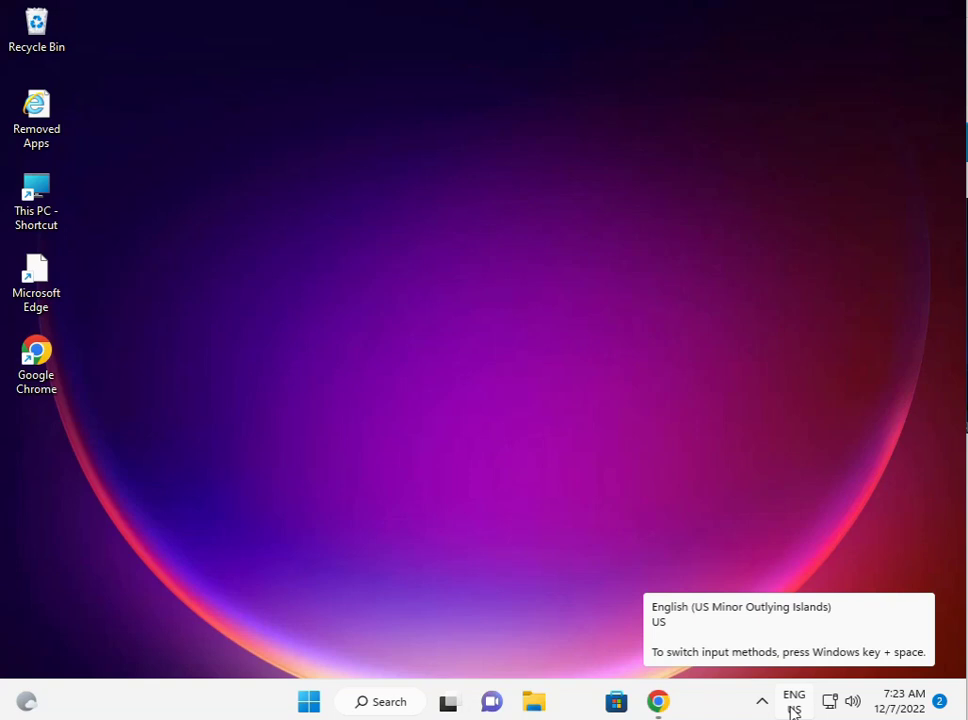
# Step: Launch Settings from the Start menu and maximize its window
pyautogui.click(309, 703)
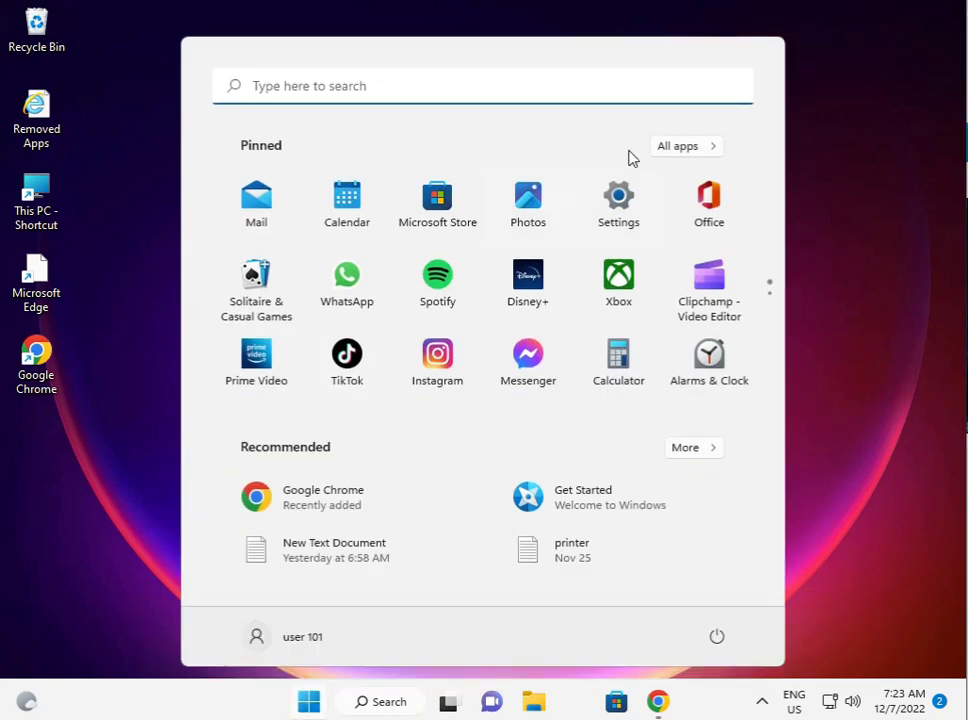
pyautogui.click(620, 198)
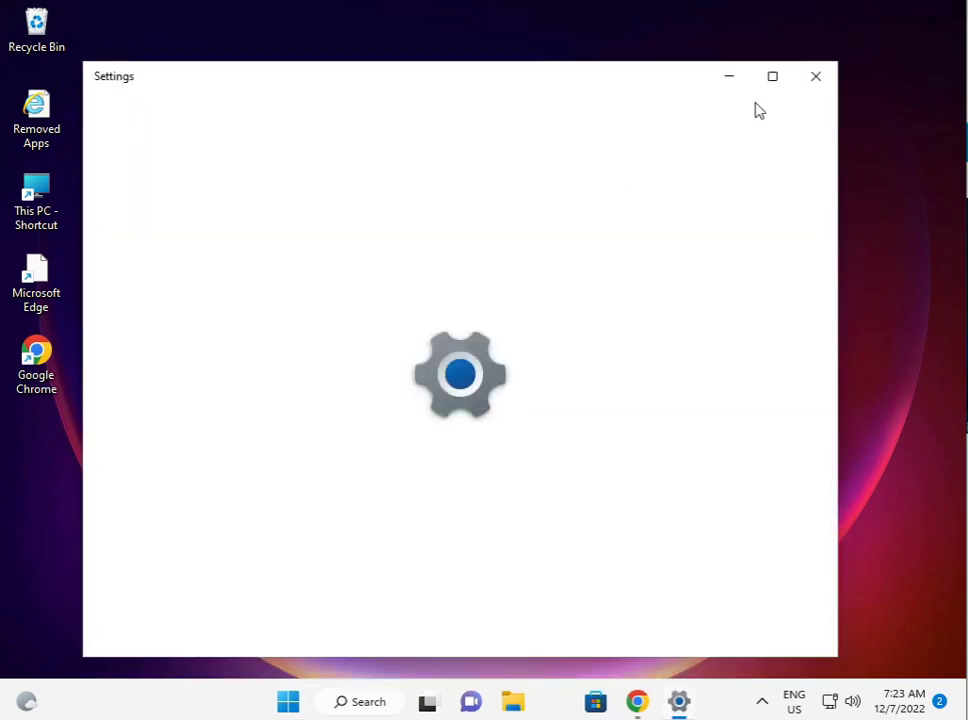
pyautogui.click(768, 80)
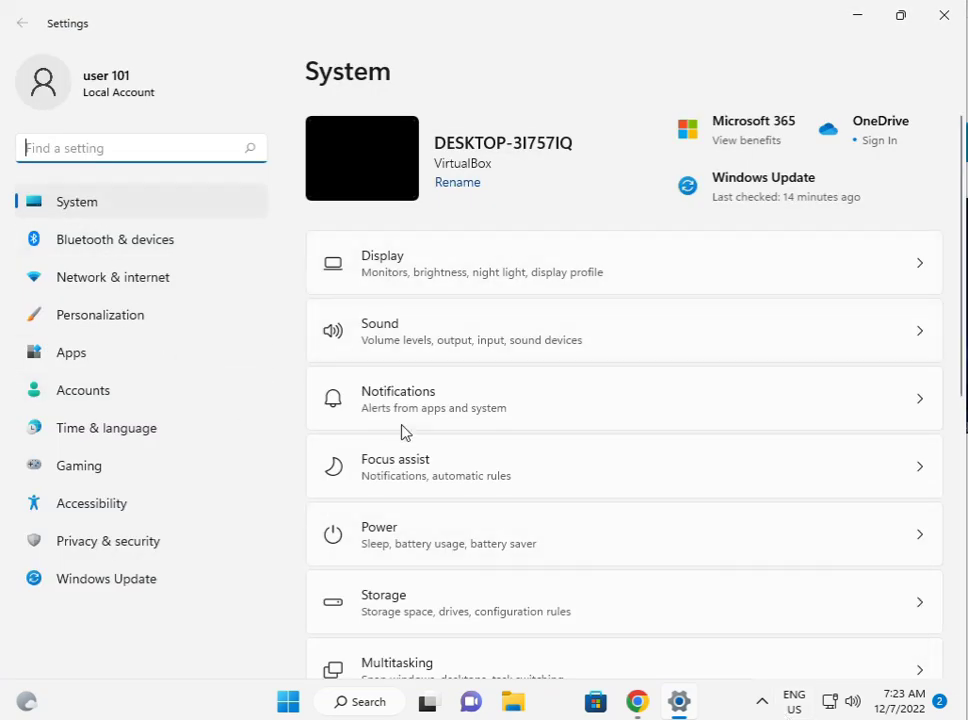
# Step: Run the Windows Store Apps troubleshooter from System > Troubleshoot > Other troubleshooters
pyautogui.scroll(-3, 518, 624)
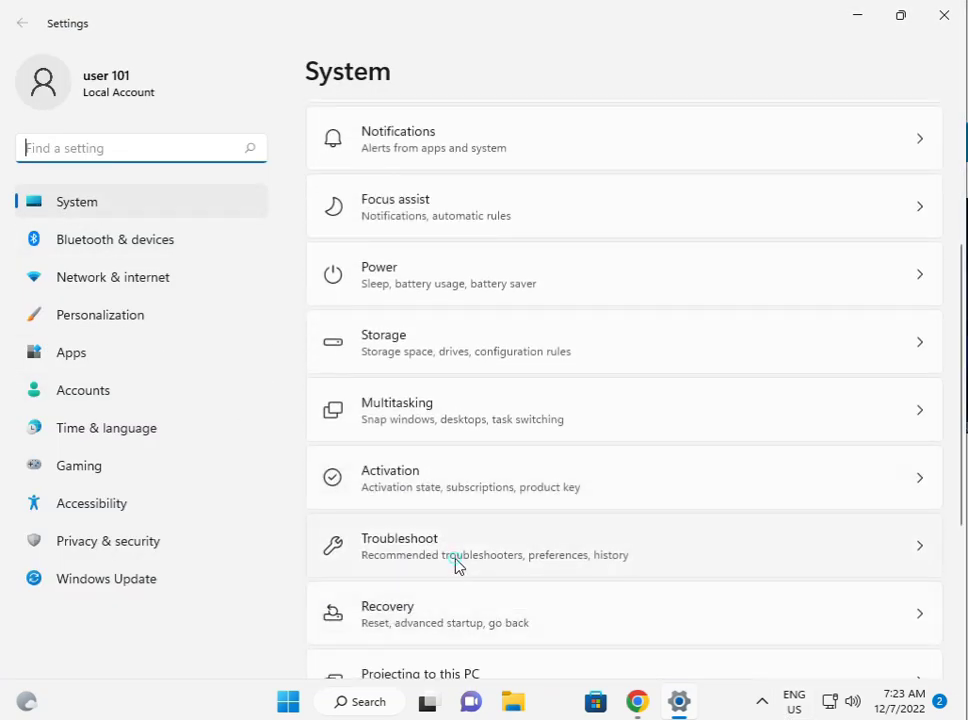
pyautogui.click(458, 566)
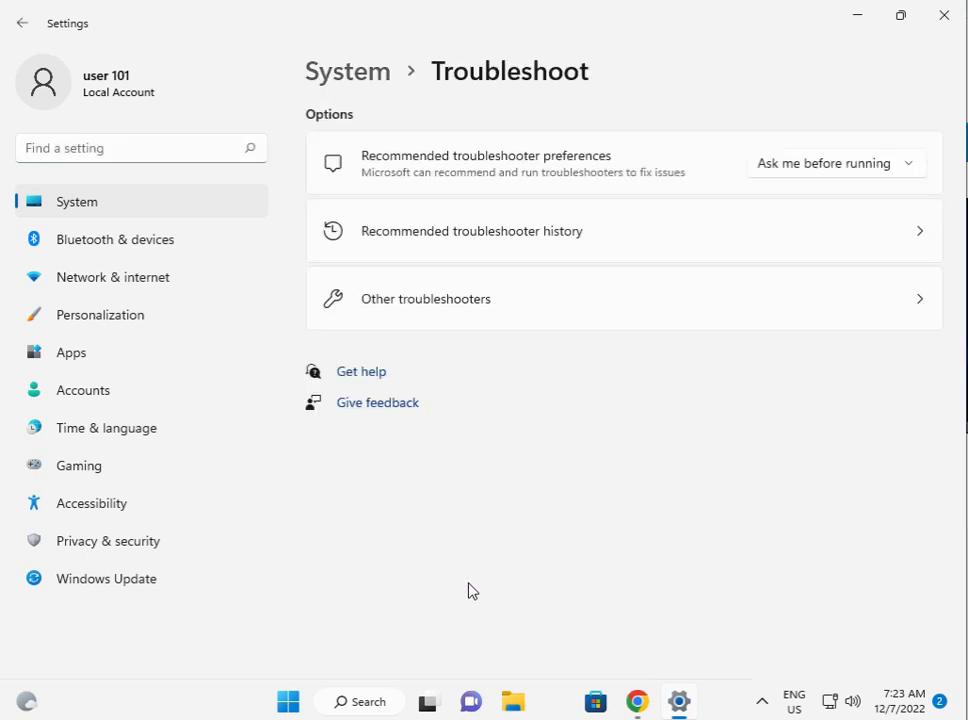
pyautogui.click(488, 303)
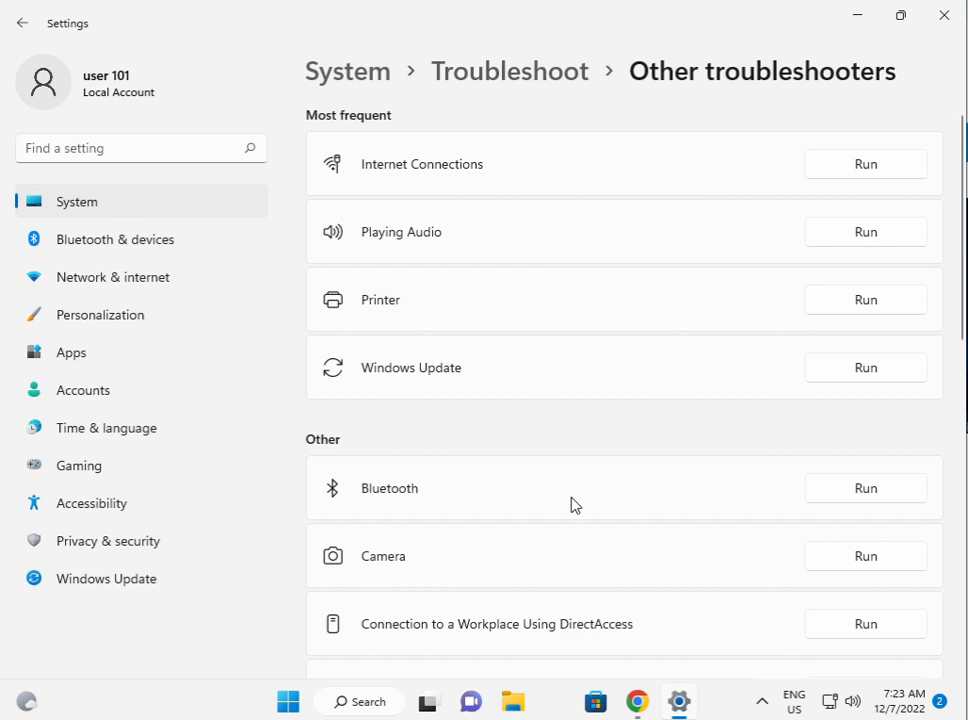
pyautogui.scroll(-1, 556, 518)
pyautogui.scroll(-2, 556, 520)
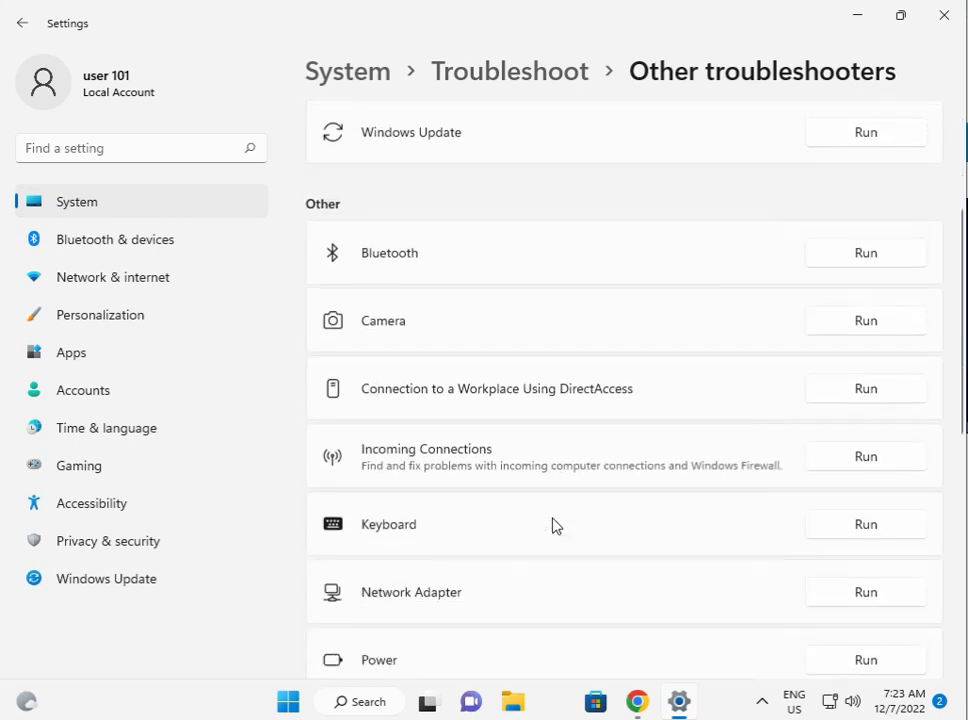
pyautogui.scroll(-1, 556, 524)
pyautogui.scroll(-2, 556, 526)
pyautogui.scroll(-1, 556, 526)
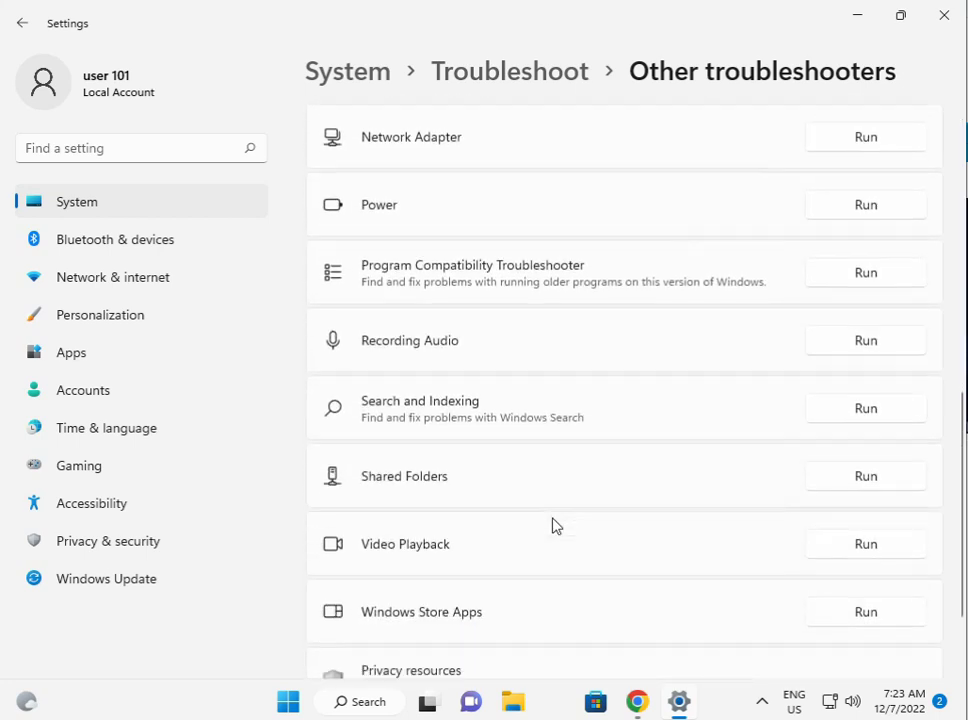
pyautogui.scroll(-1, 556, 526)
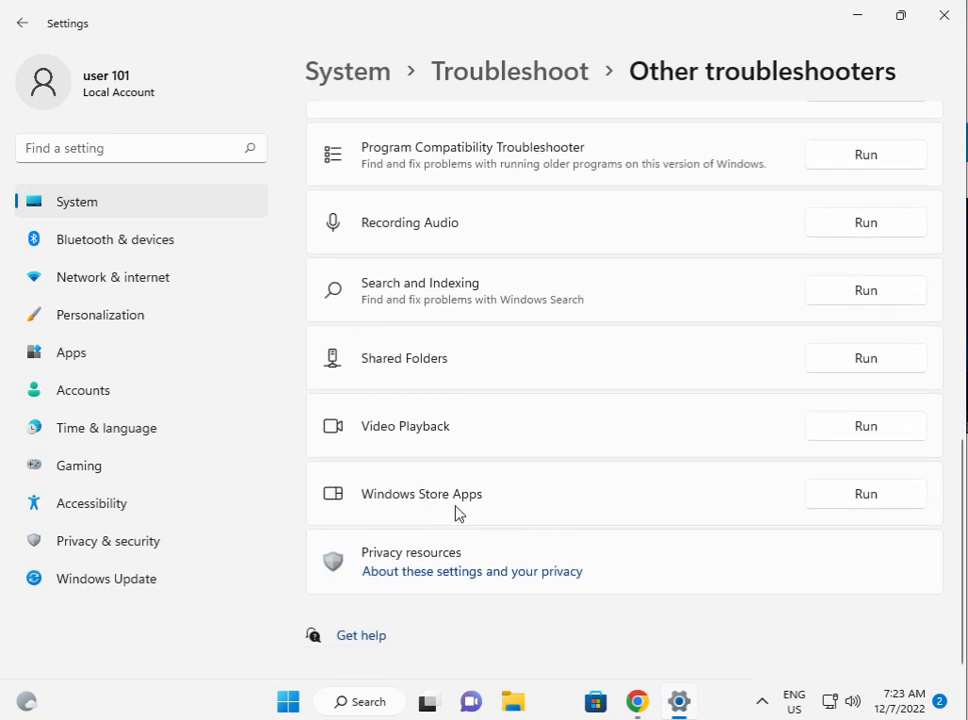
pyautogui.click(841, 496)
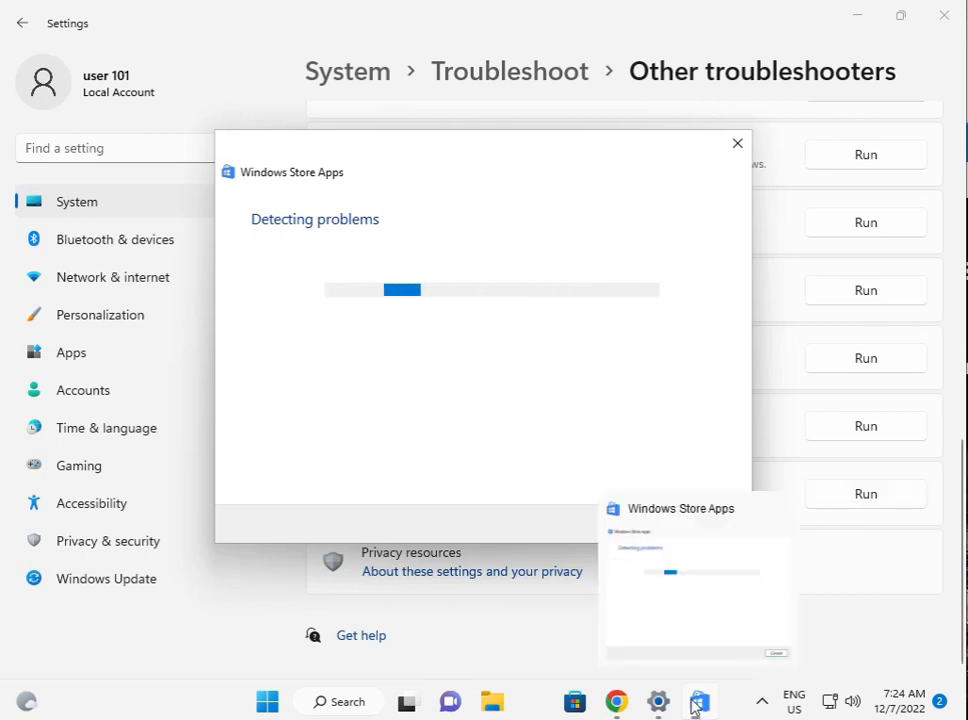
pyautogui.moveTo(288, 701)
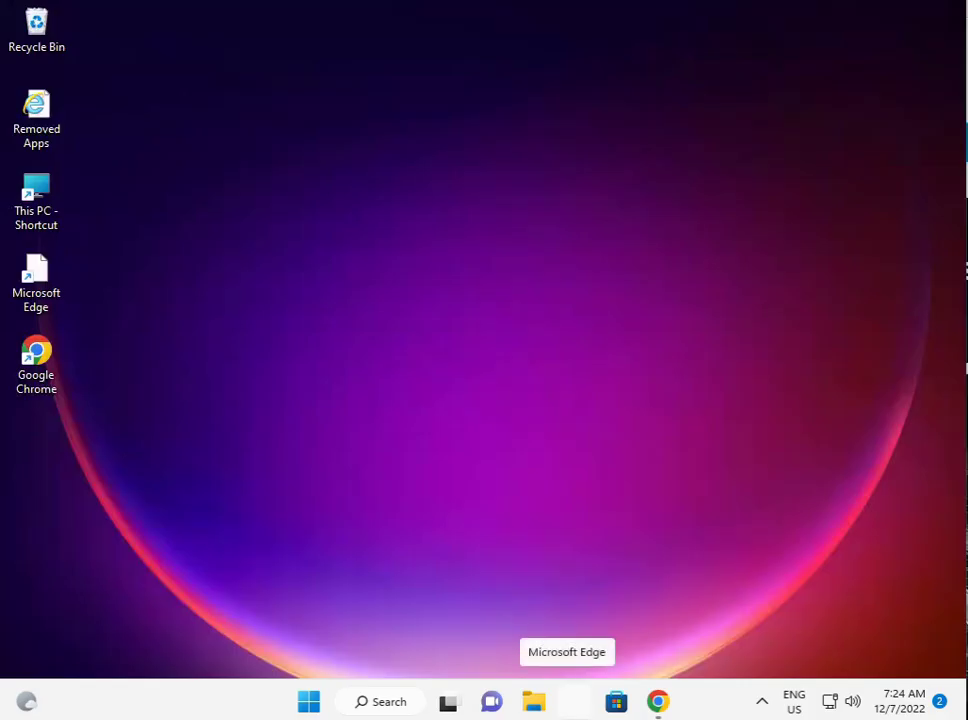
# Step: Reopen Settings from Start and go to Apps > Apps & features
pyautogui.click(312, 703)
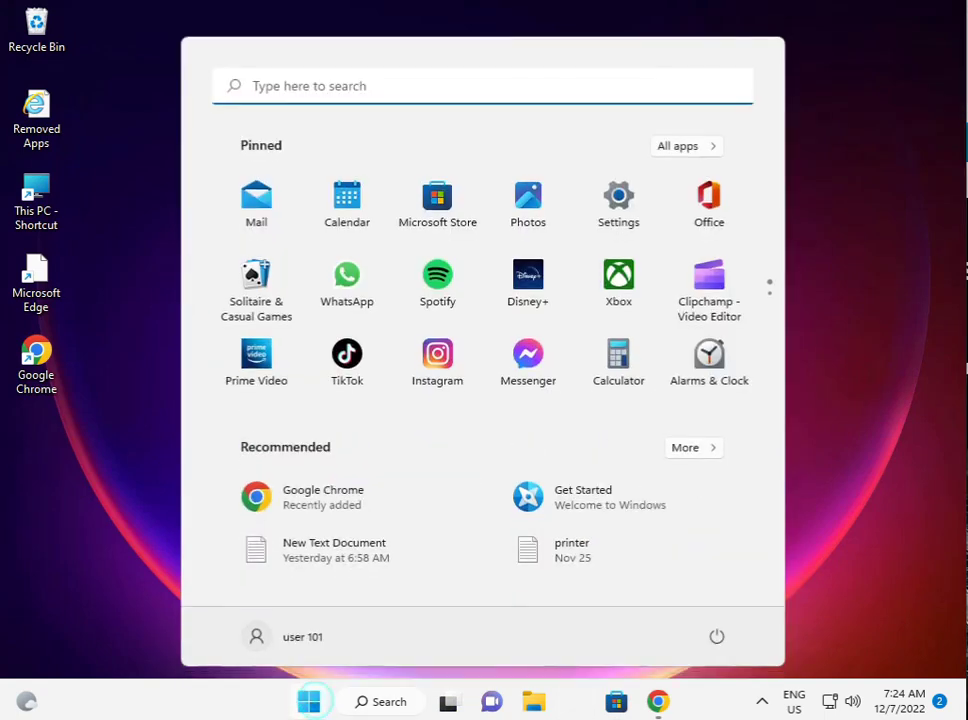
pyautogui.click(610, 205)
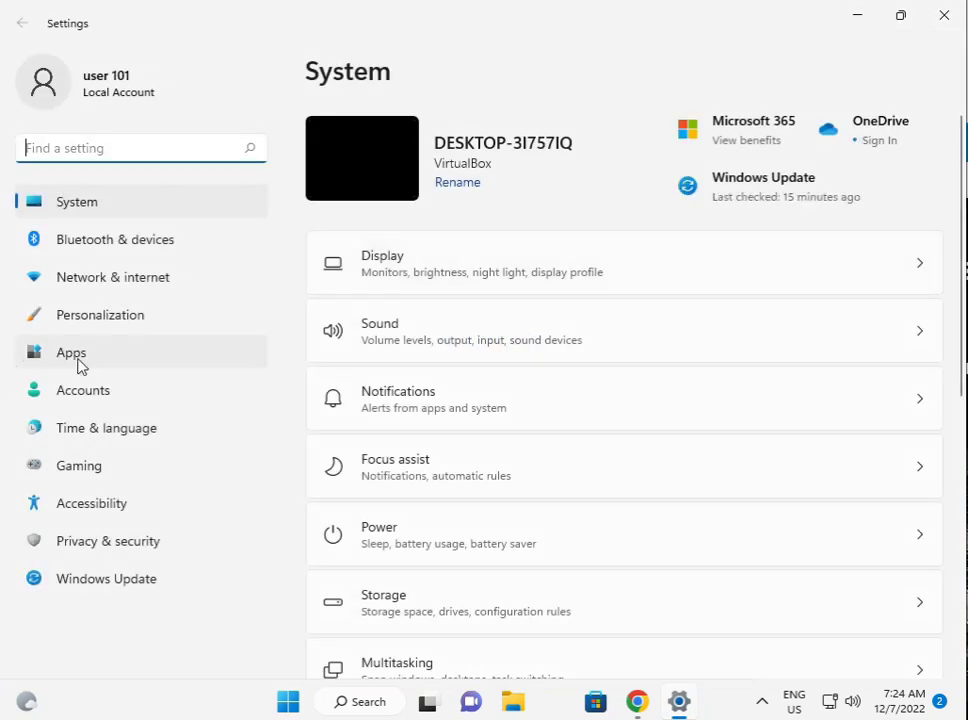
pyautogui.click(94, 363)
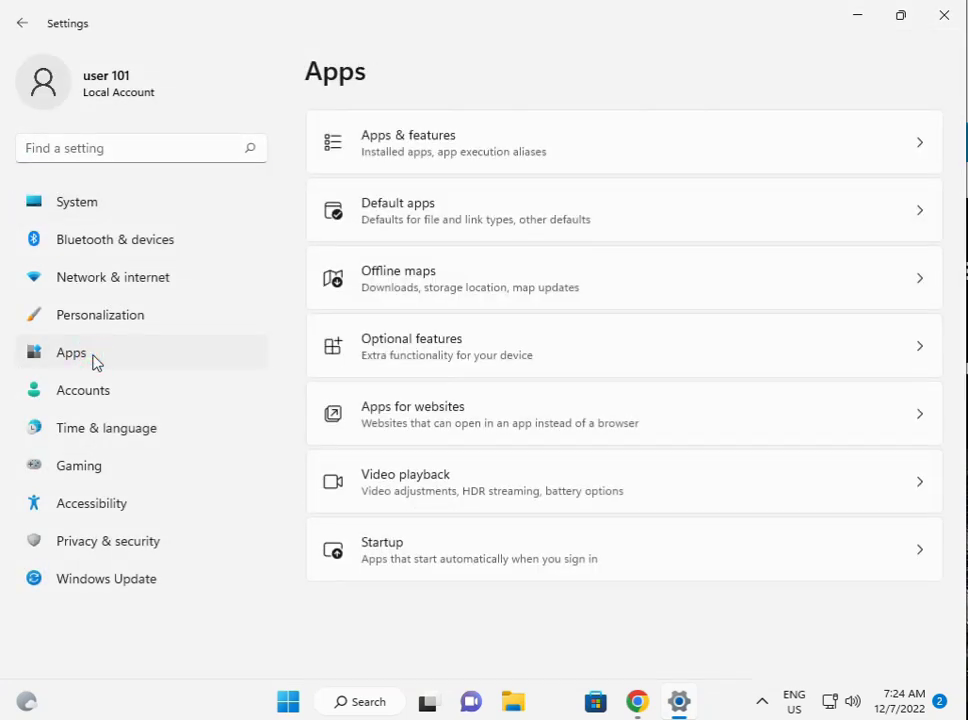
pyautogui.click(497, 147)
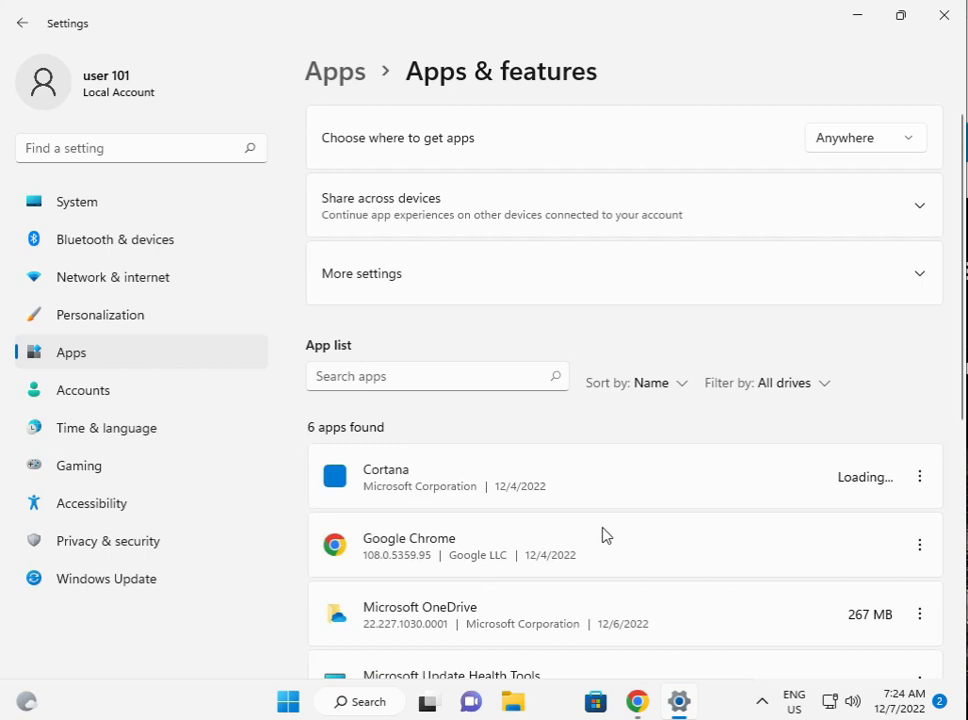
# Step: Open Microsoft Store's Advanced options and bring its Repair and Reset sections into view
pyautogui.scroll(-5, 524, 501)
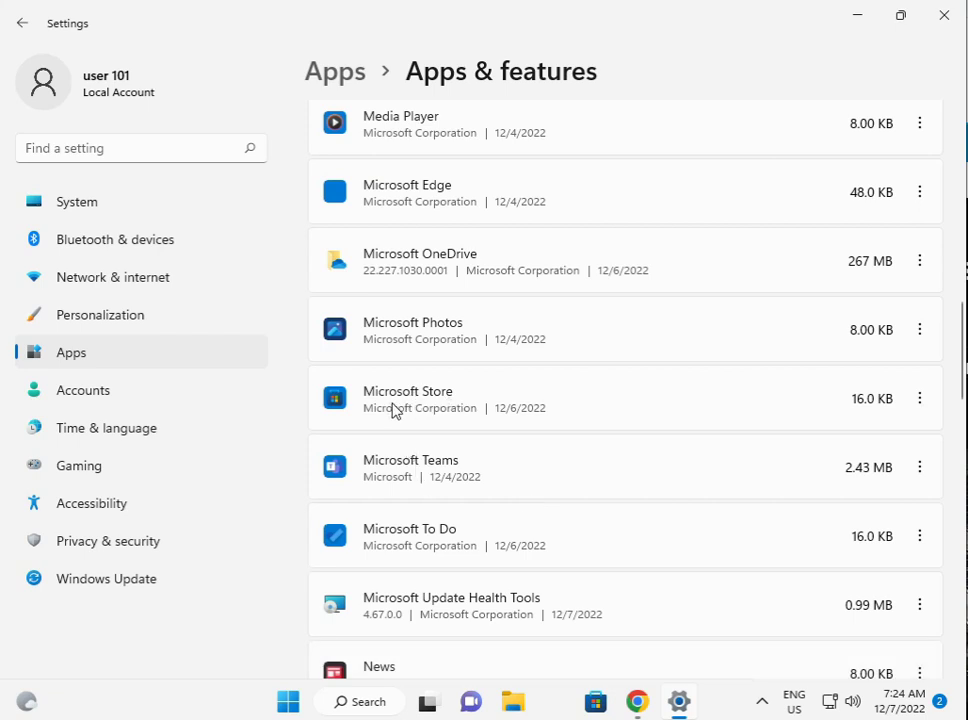
pyautogui.click(919, 400)
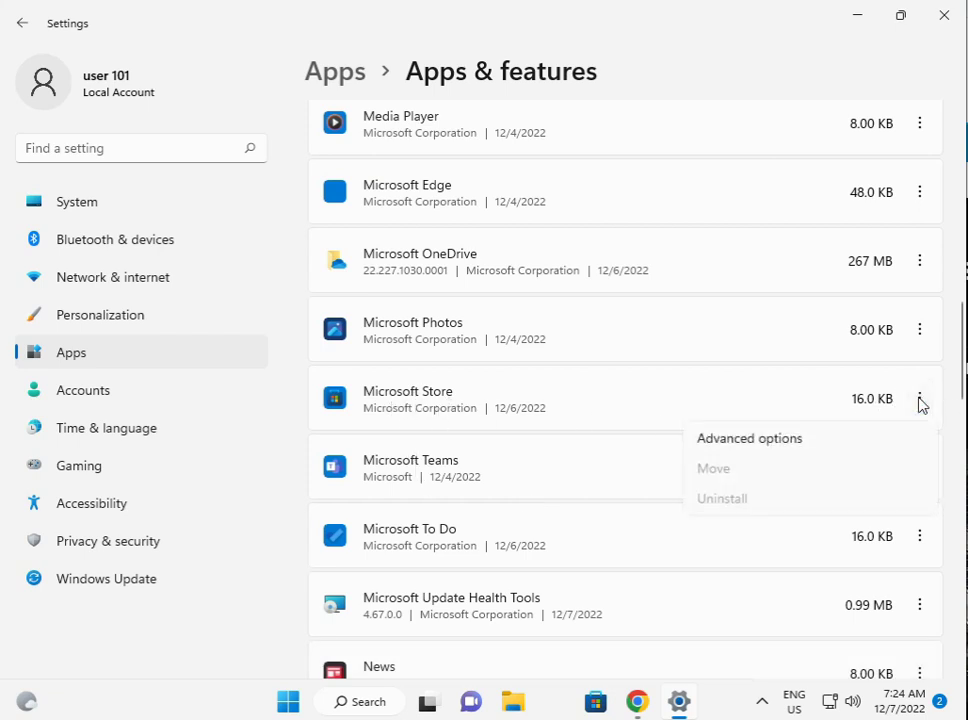
pyautogui.click(742, 440)
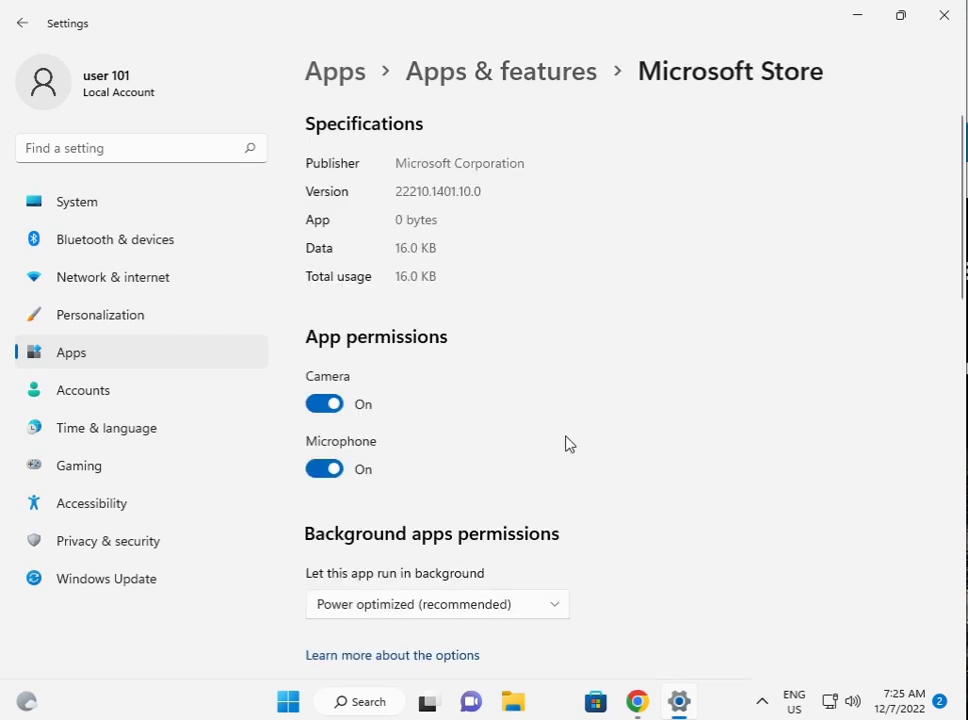
pyautogui.scroll(-3, 497, 455)
pyautogui.scroll(-3, 497, 455)
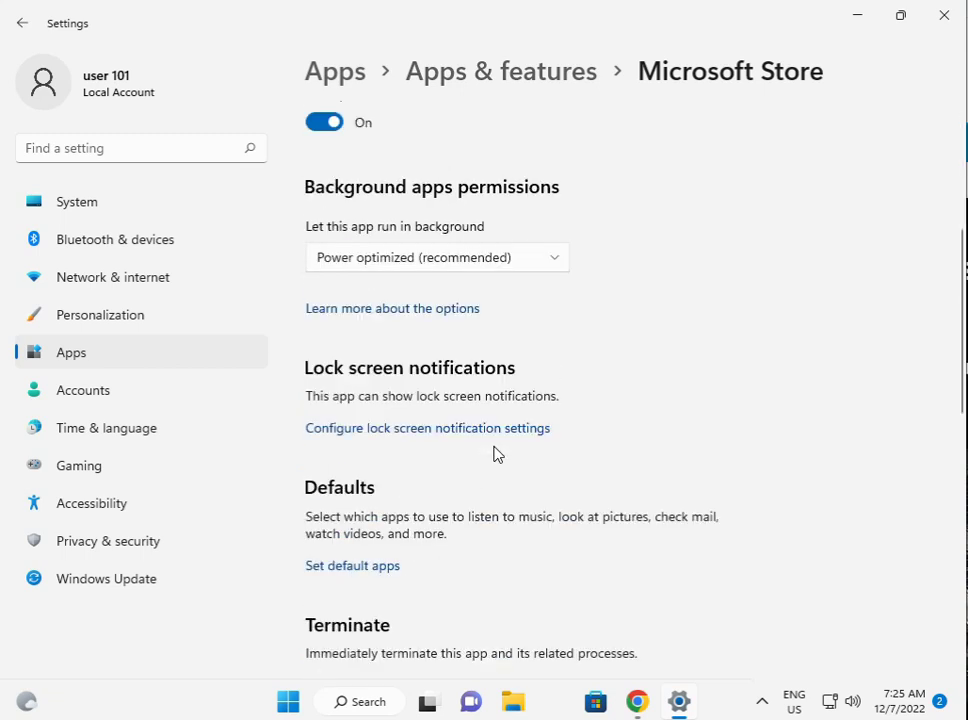
pyautogui.scroll(-2, 497, 455)
pyautogui.scroll(-3, 497, 455)
pyautogui.scroll(-2, 403, 415)
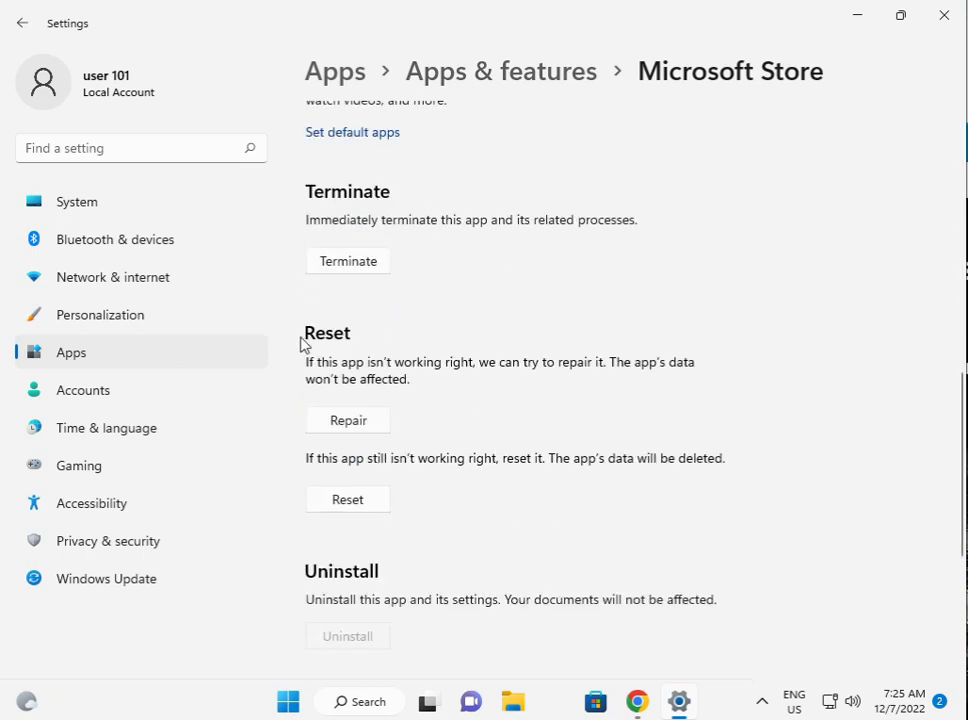
# Step: Repair the Microsoft Store app, then reset it and confirm the reset
pyautogui.click(345, 421)
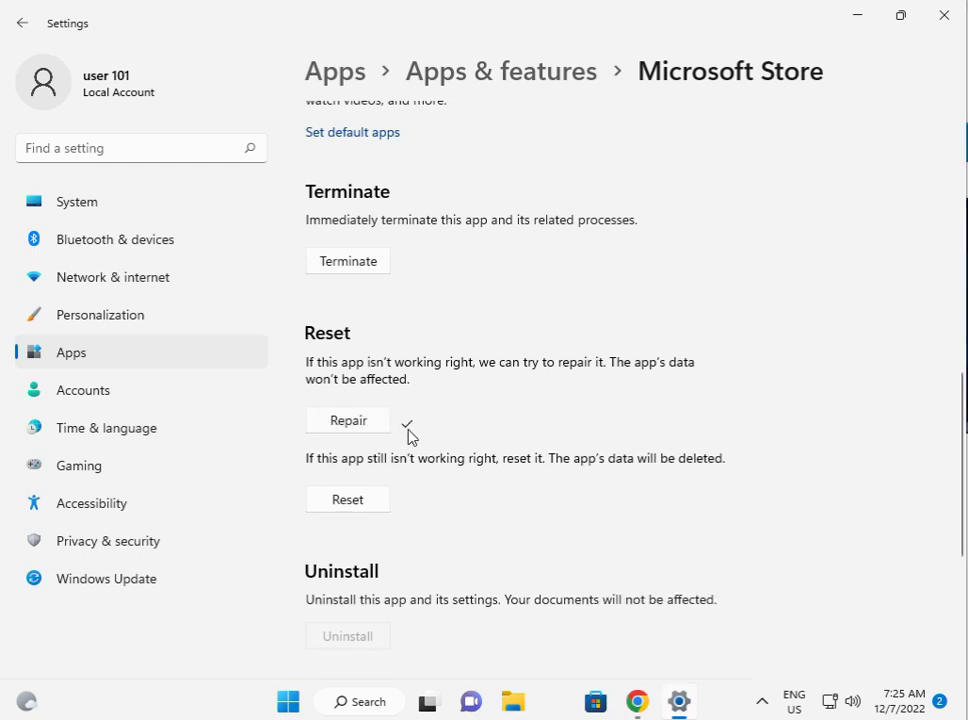
pyautogui.click(352, 501)
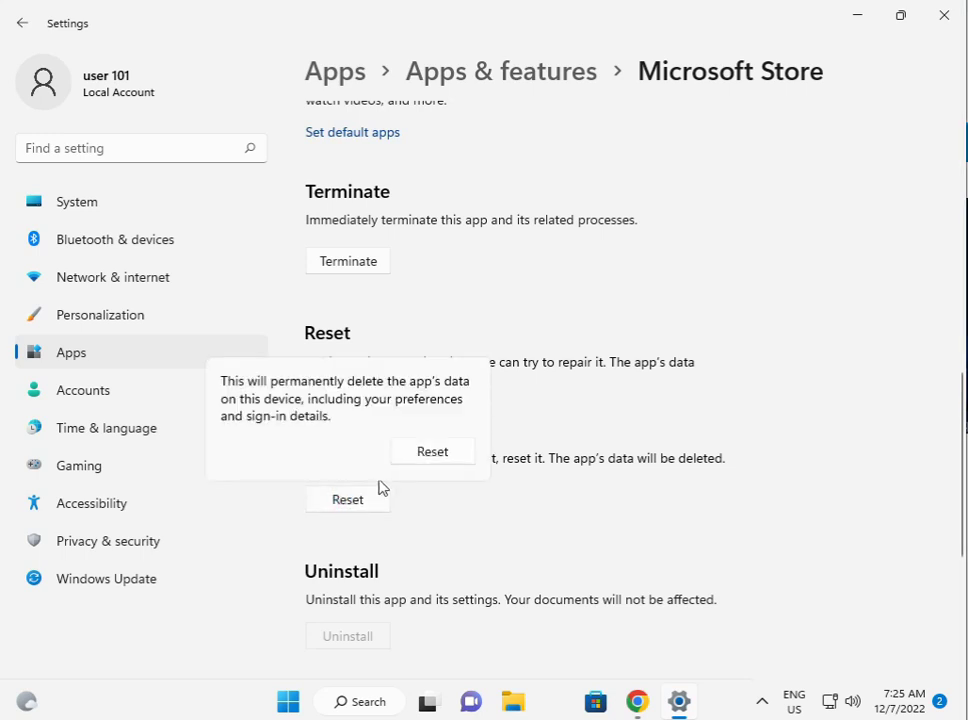
pyautogui.click(430, 456)
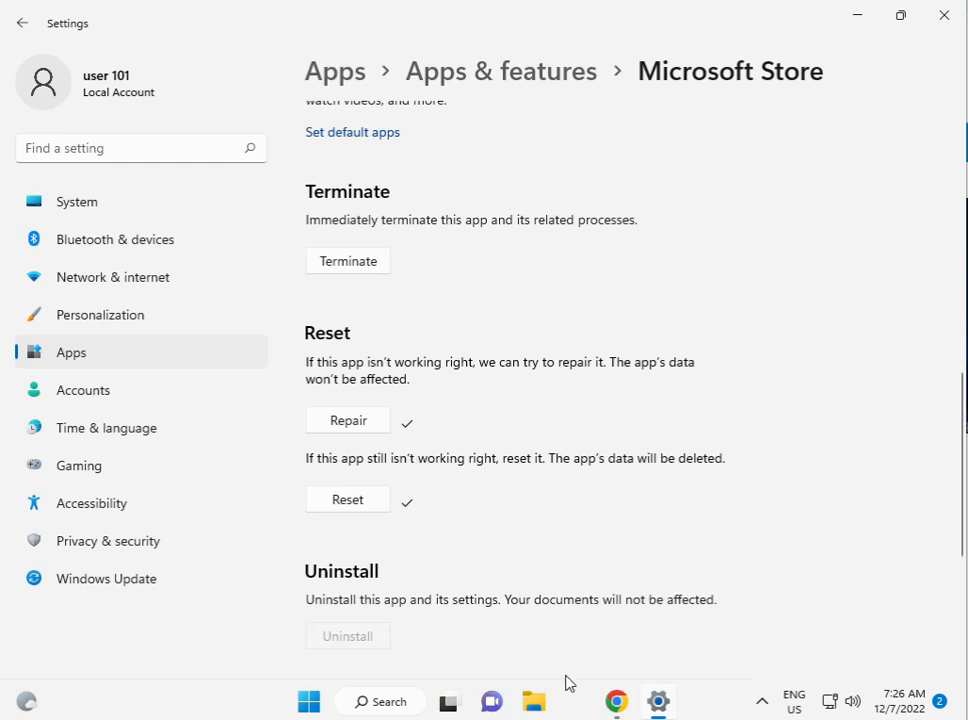
# Step: Close Settings and browse File Explorer to This PC > Local Disk (C:) > Users > user 101
pyautogui.click(950, 18)
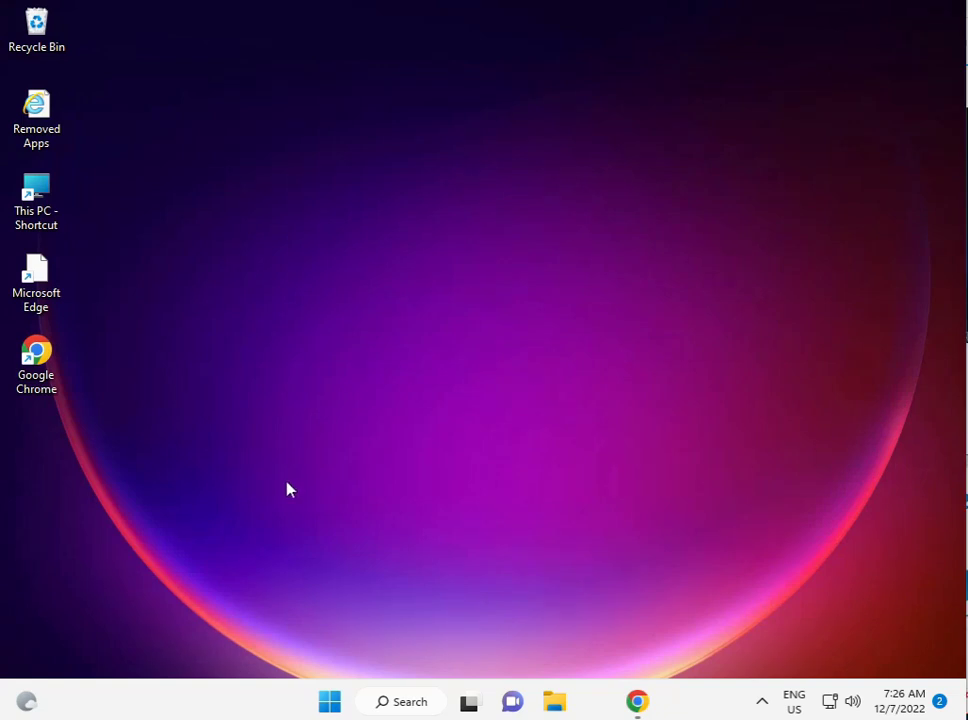
pyautogui.click(555, 703)
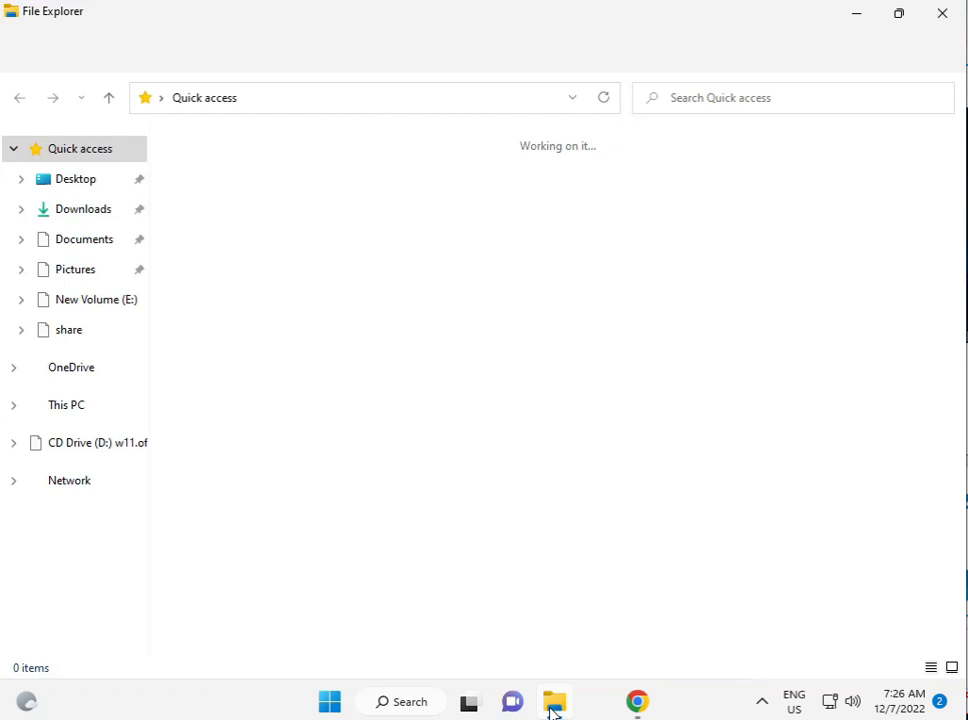
pyautogui.click(70, 406)
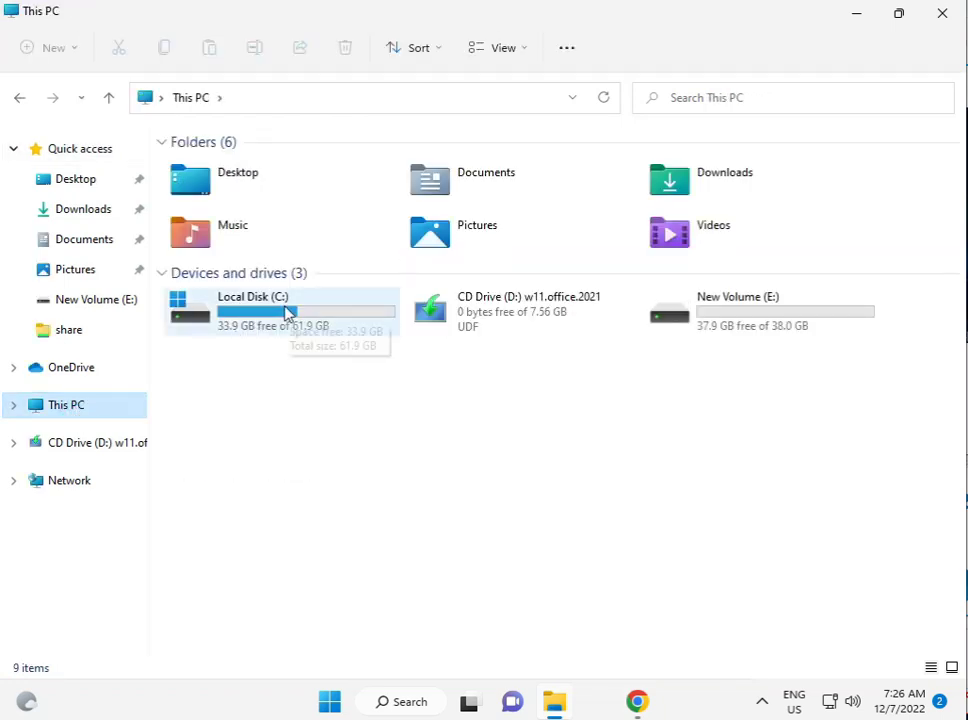
pyautogui.click(287, 313)
pyautogui.doubleClick(287, 313)
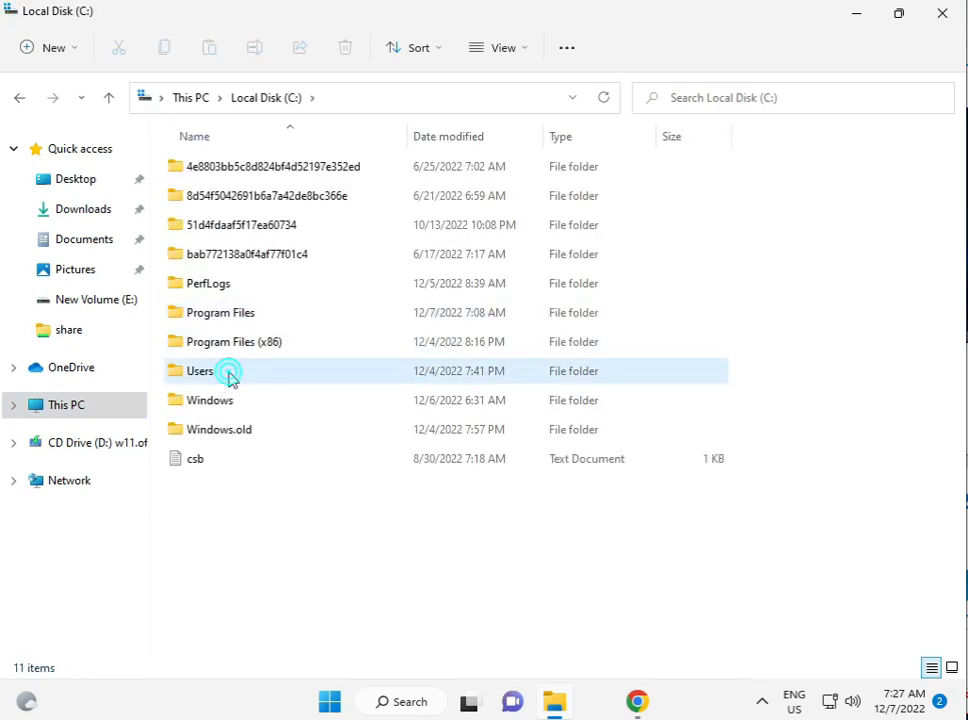
pyautogui.doubleClick(229, 373)
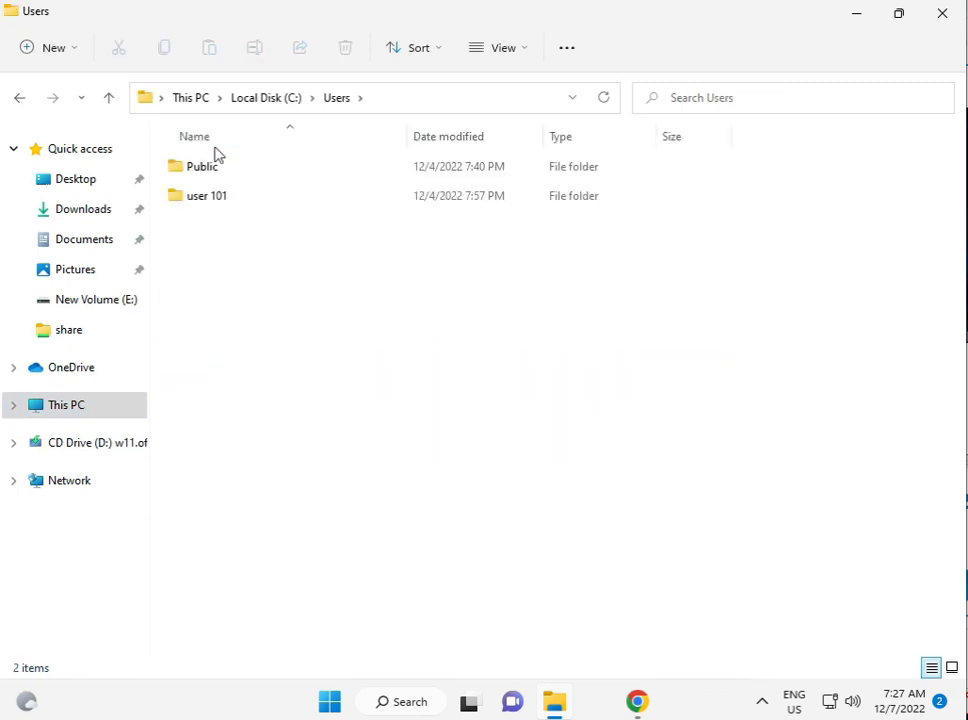
pyautogui.moveTo(206, 196)
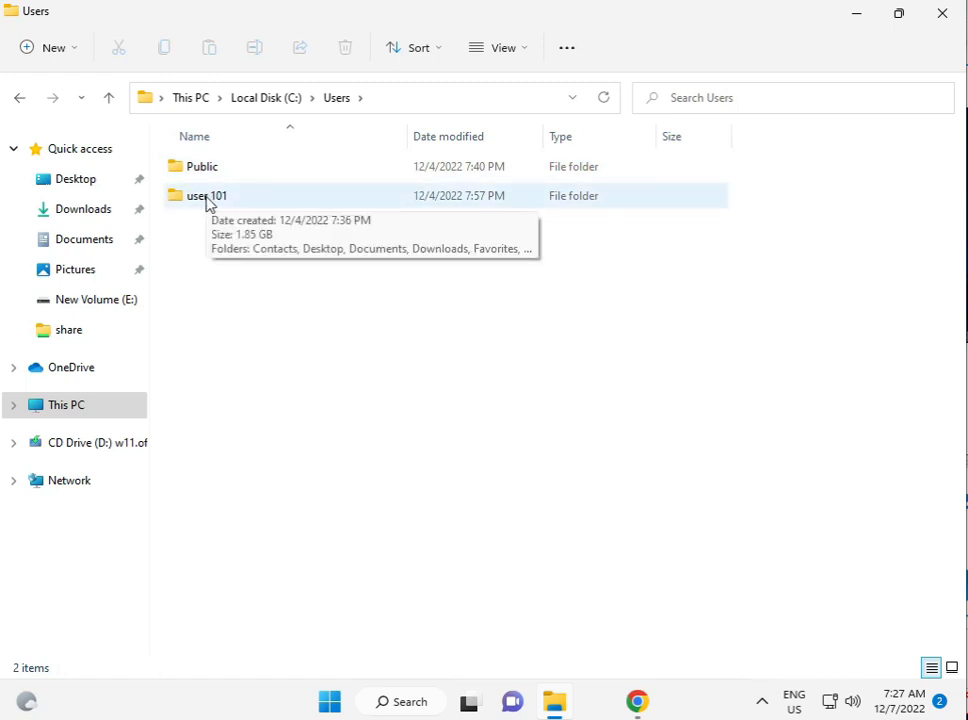
pyautogui.doubleClick(213, 199)
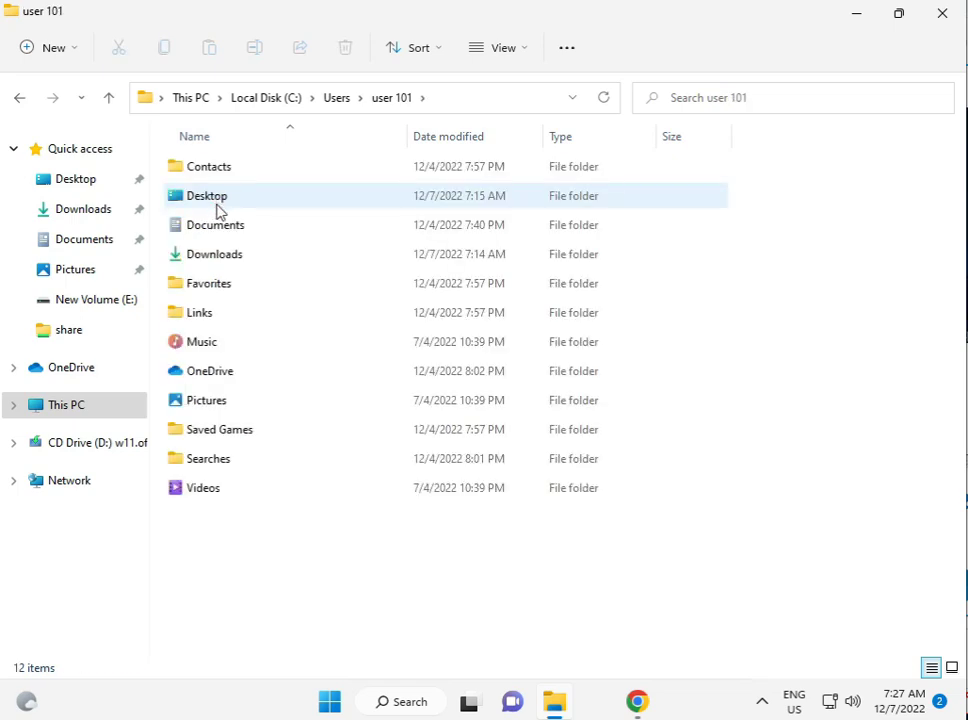
# Step: View the user 101 folder's properties, then close them
pyautogui.click(556, 52)
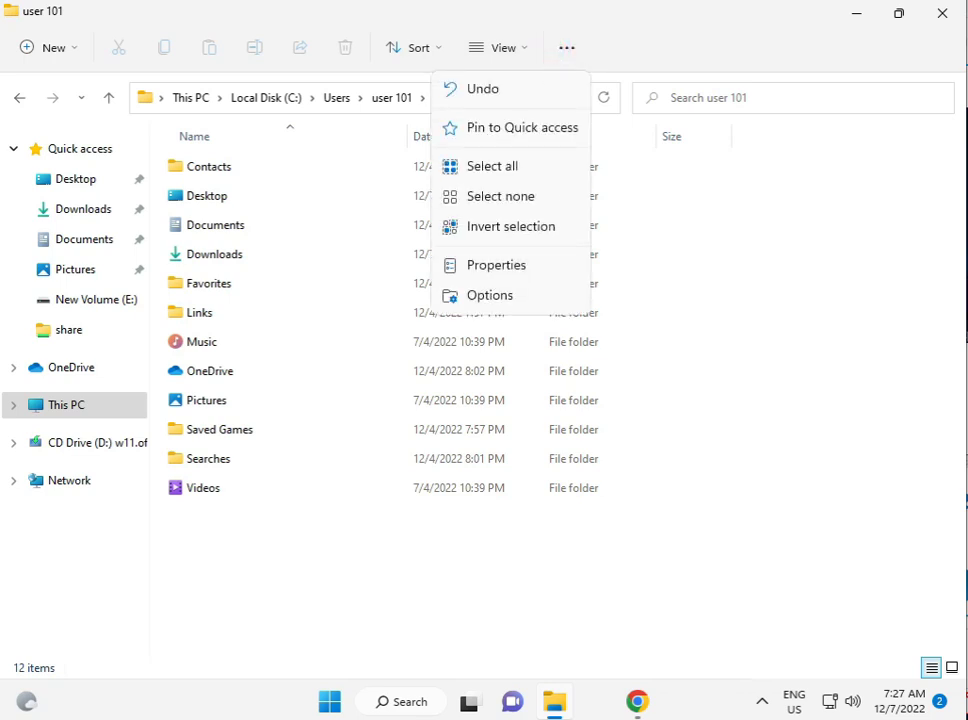
pyautogui.click(478, 260)
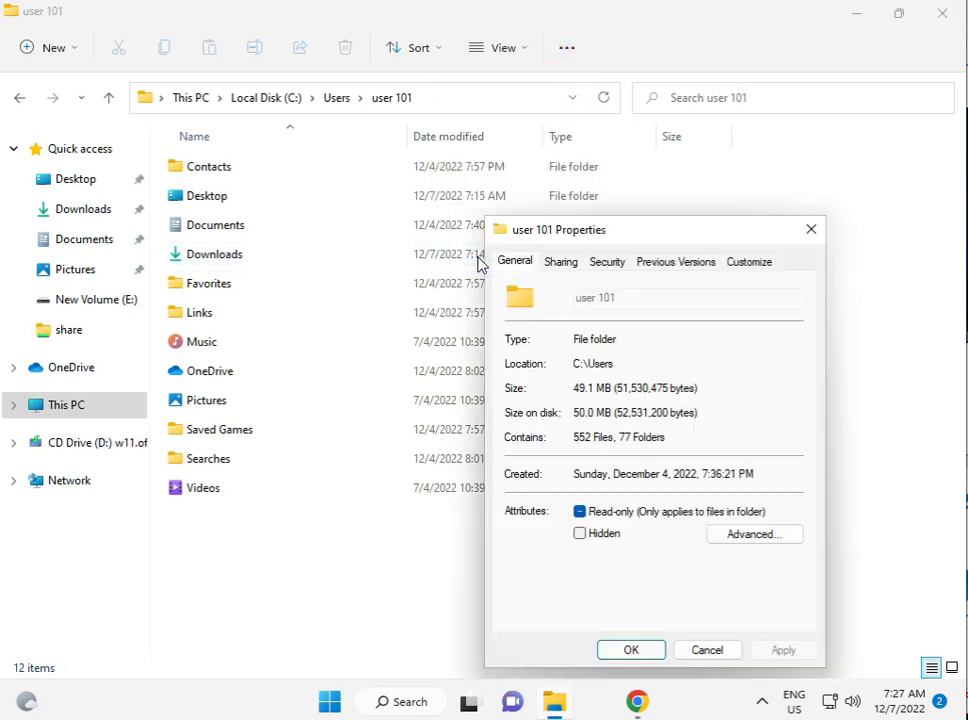
pyautogui.click(813, 228)
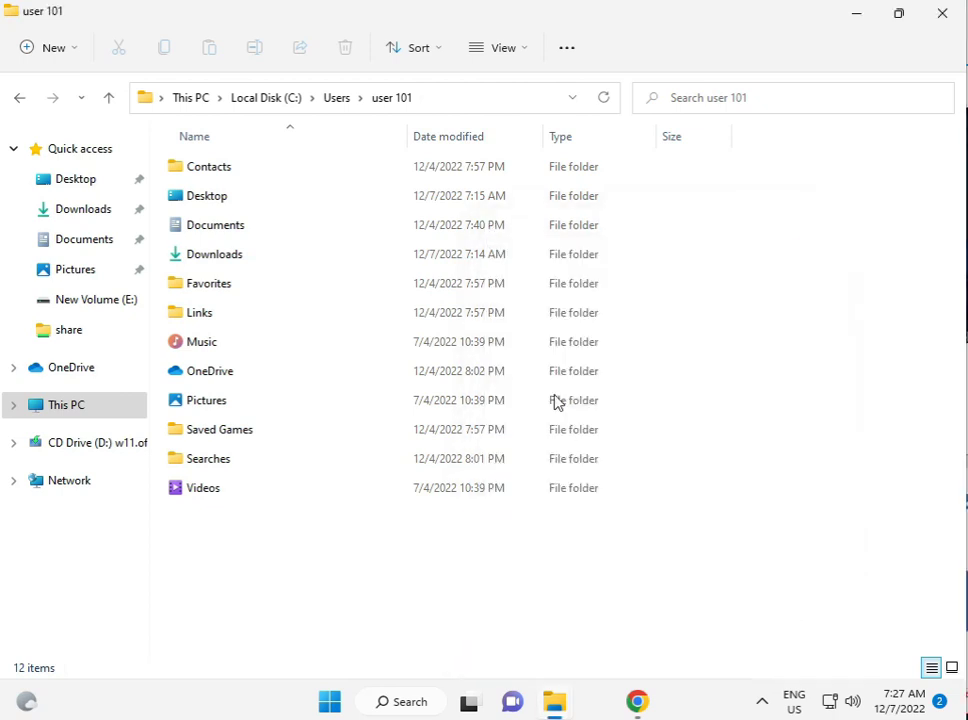
# Step: Turn on 'Show hidden files, folders, and drives' in Folder Options
pyautogui.click(568, 50)
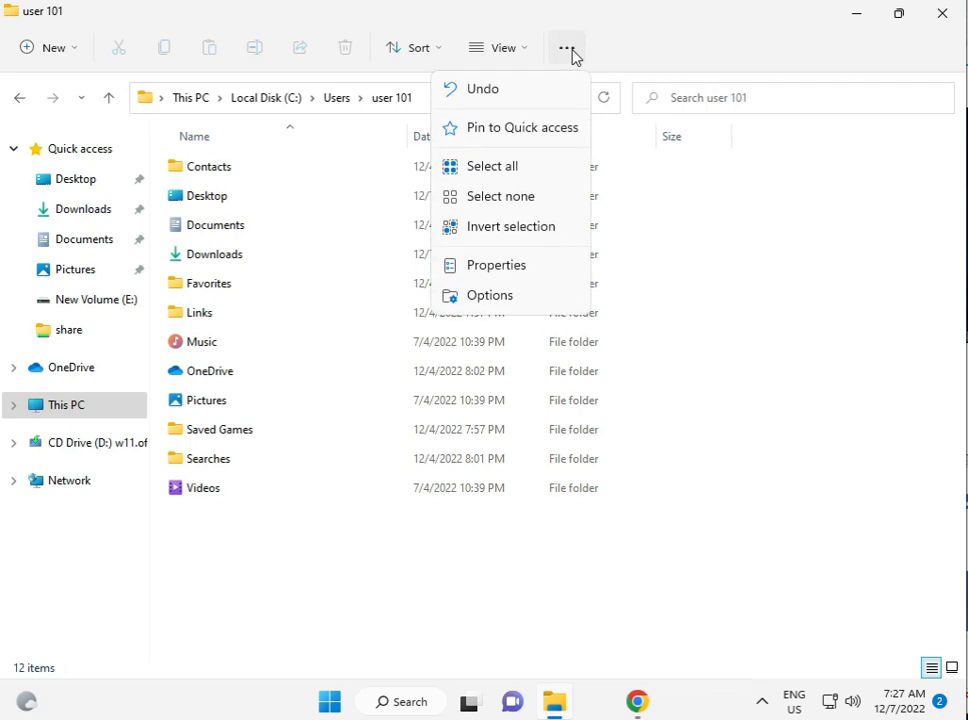
pyautogui.click(487, 298)
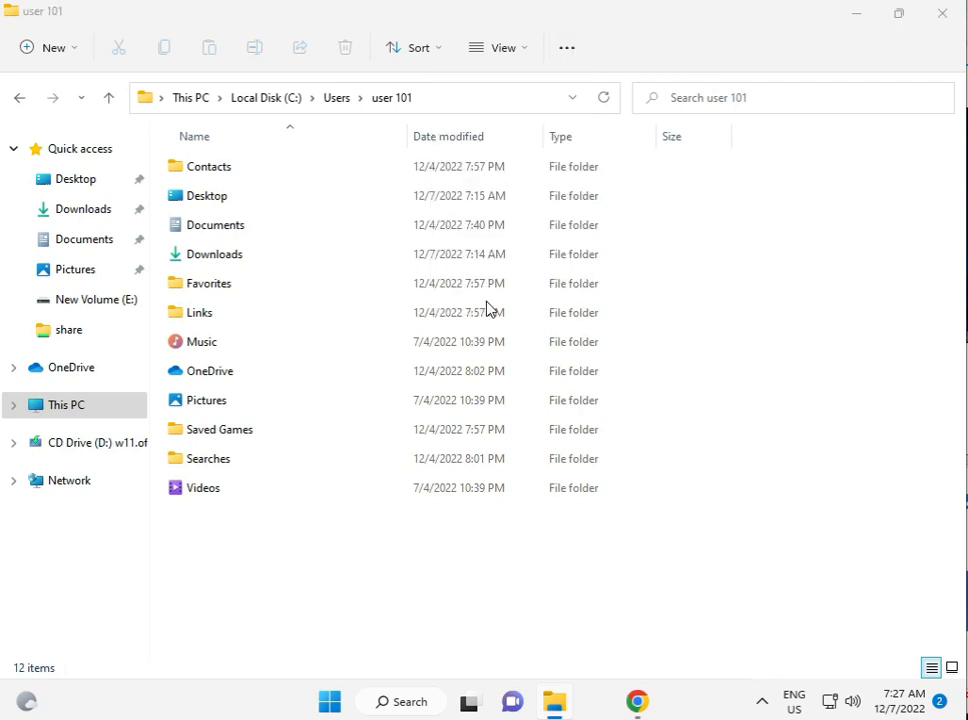
pyautogui.click(93, 188)
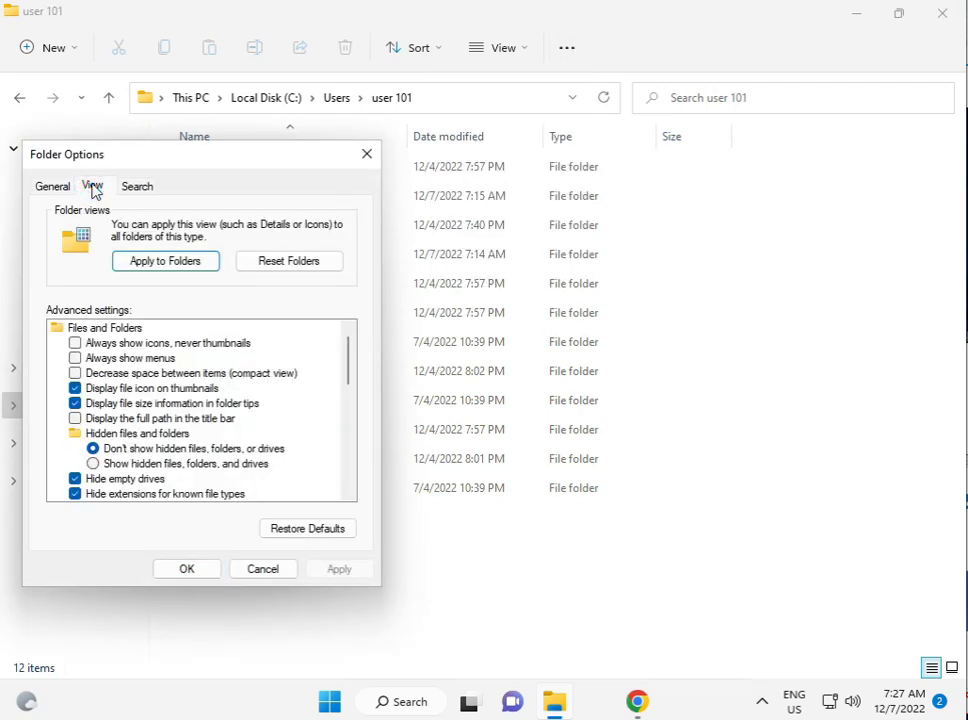
pyautogui.click(130, 465)
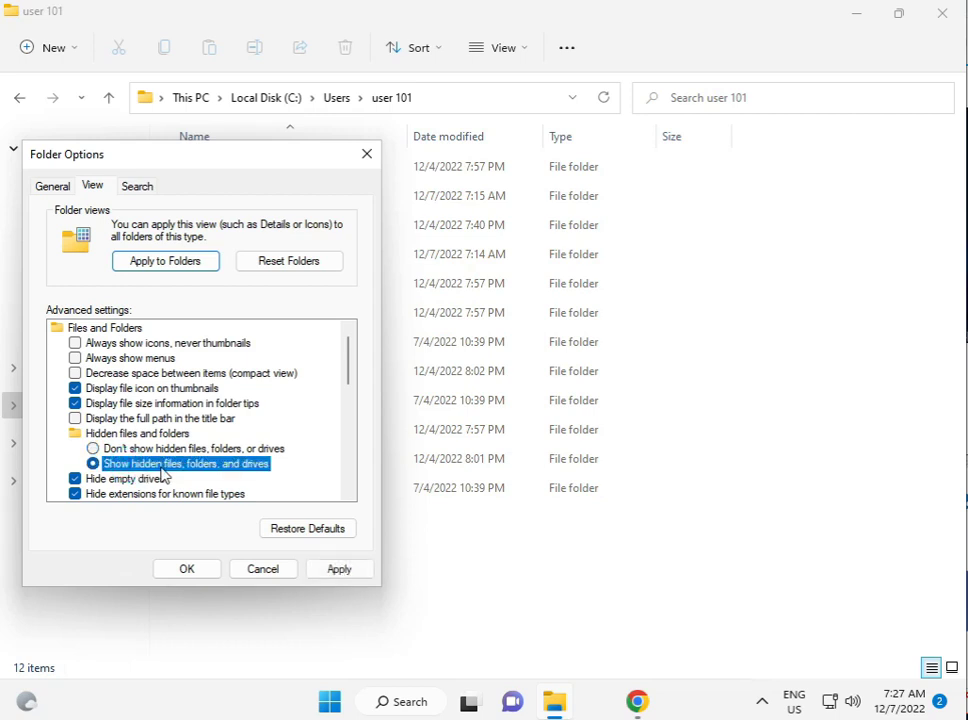
pyautogui.click(200, 575)
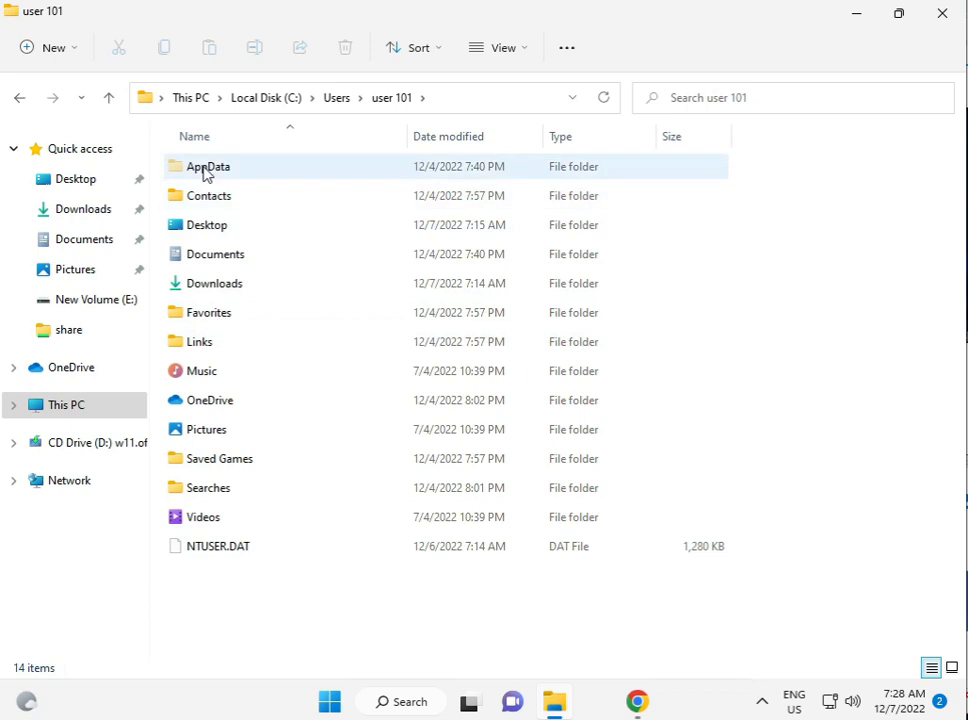
# Step: Open the AppData folder and bring up the Local folder's Properties
pyautogui.click(207, 173)
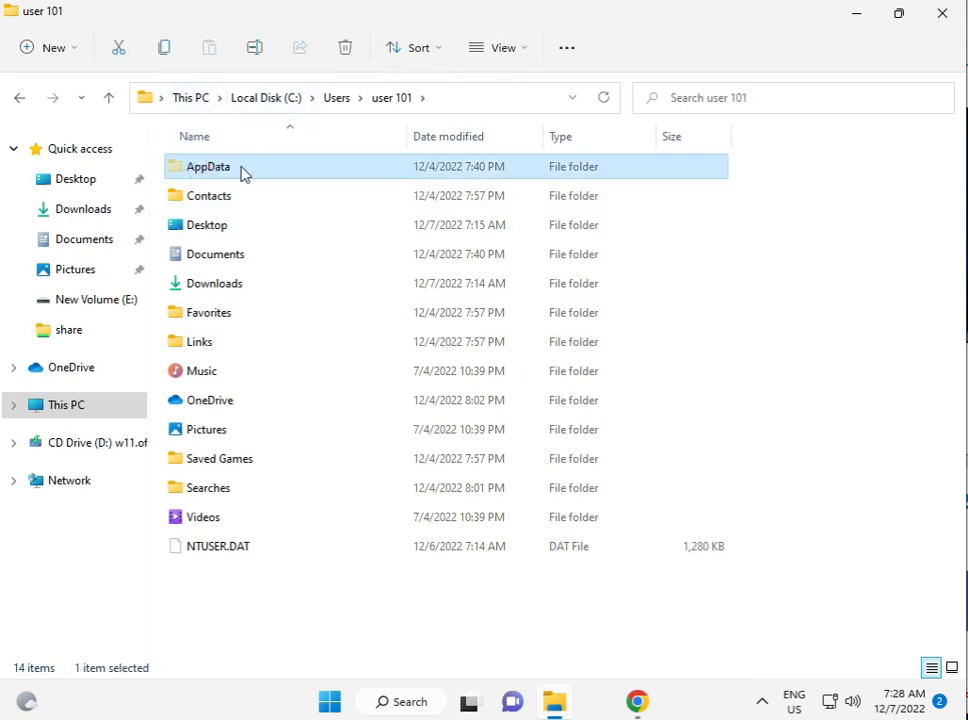
pyautogui.doubleClick(240, 174)
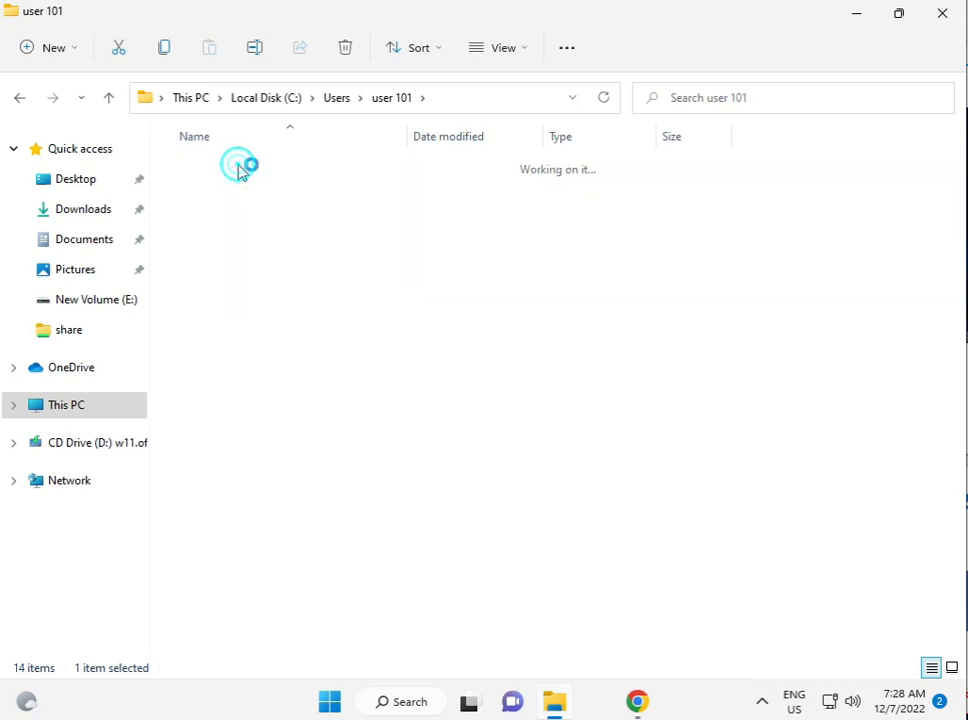
pyautogui.click(241, 174)
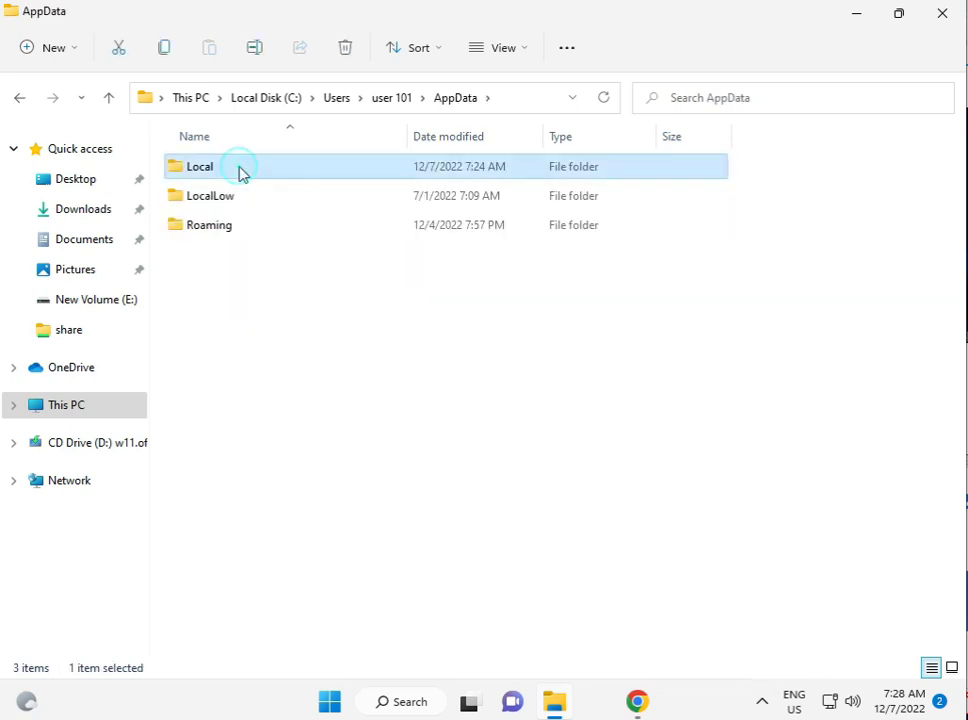
pyautogui.rightClick(241, 174)
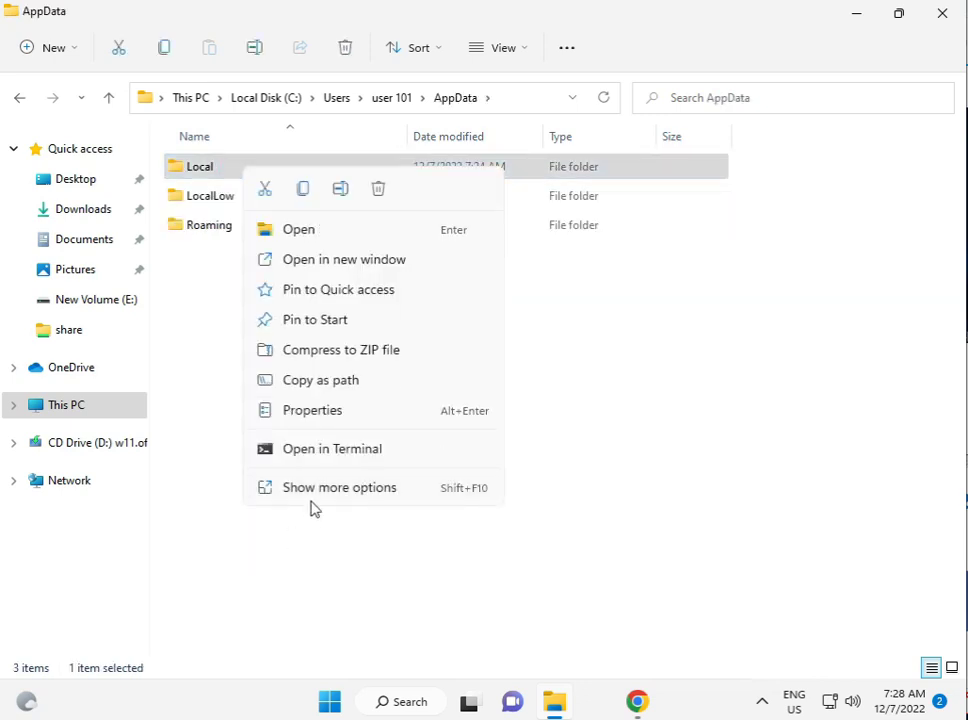
pyautogui.click(315, 492)
pyautogui.click(355, 470)
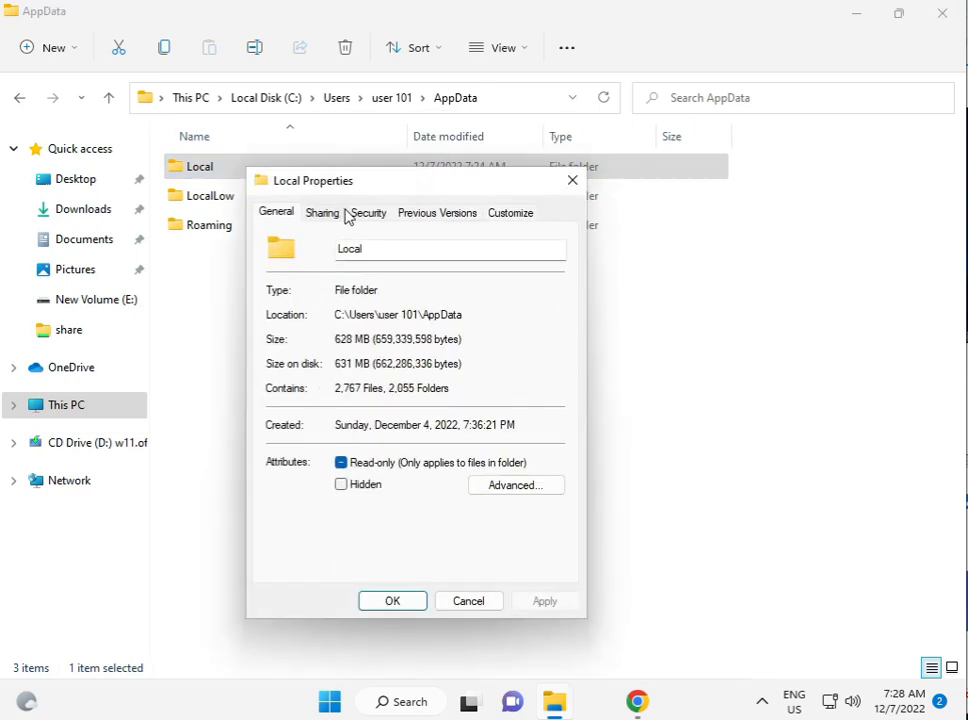
# Step: Open Local's editable Security permissions and review the SYSTEM, user 101 and Administrators entries
pyautogui.click(360, 218)
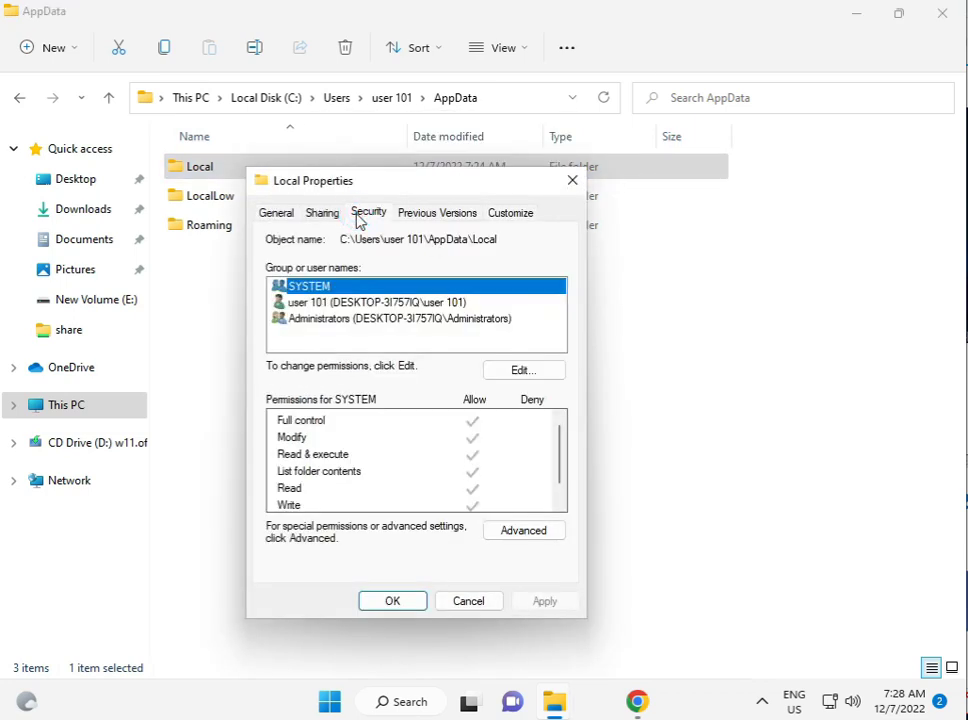
pyautogui.click(340, 302)
pyautogui.click(491, 378)
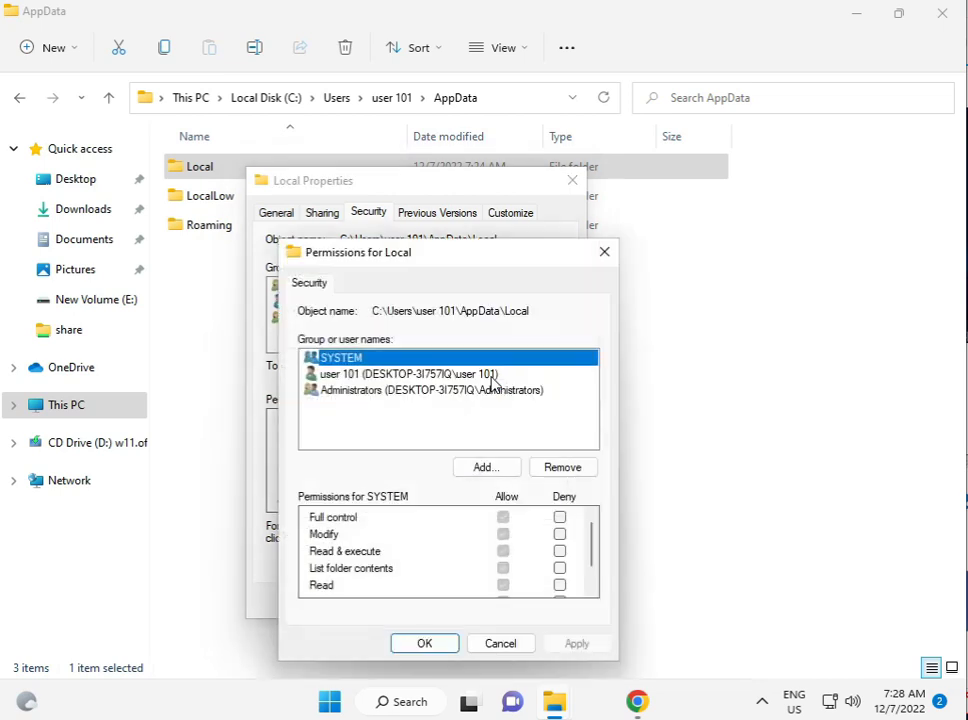
pyautogui.click(396, 374)
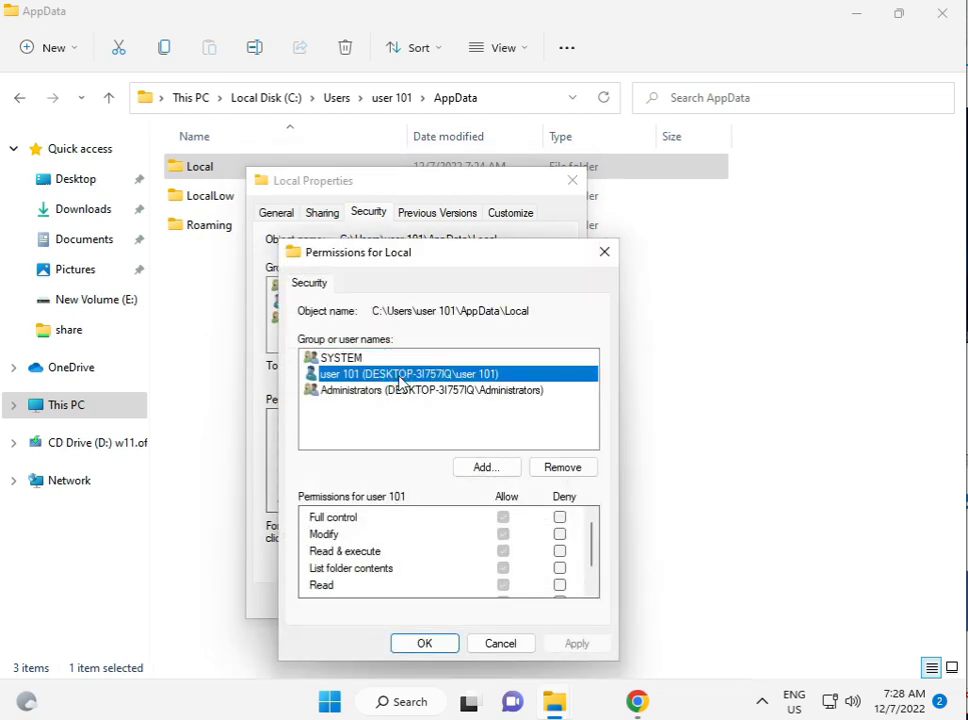
pyautogui.click(400, 390)
pyautogui.click(350, 358)
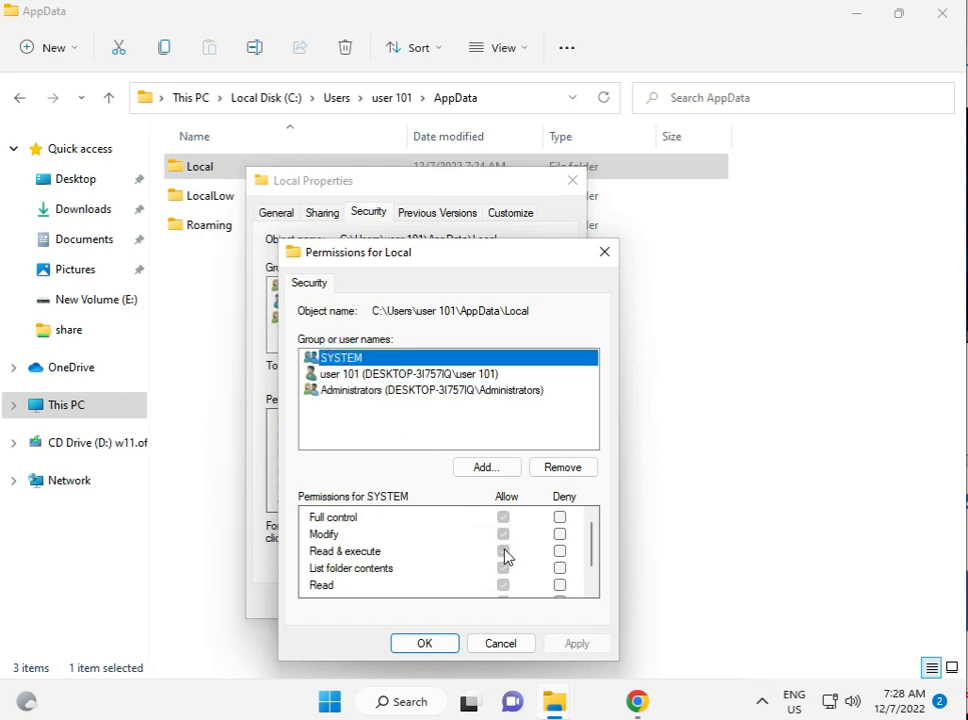
# Step: Add Everyone to Local's permissions with Allow Full control and apply
pyautogui.click(476, 474)
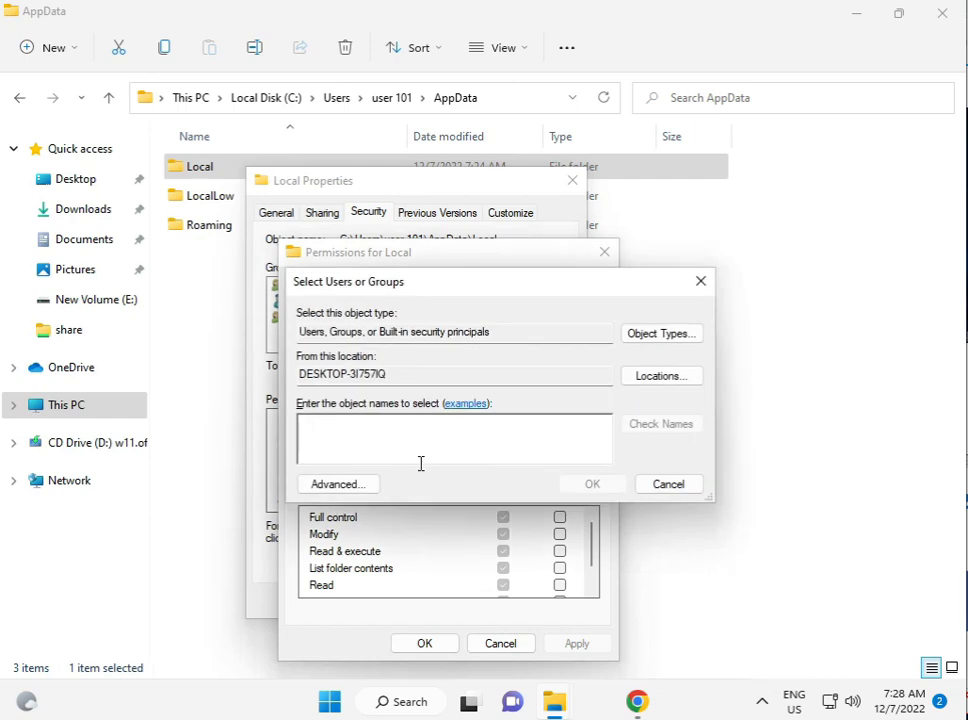
pyautogui.write('eve')
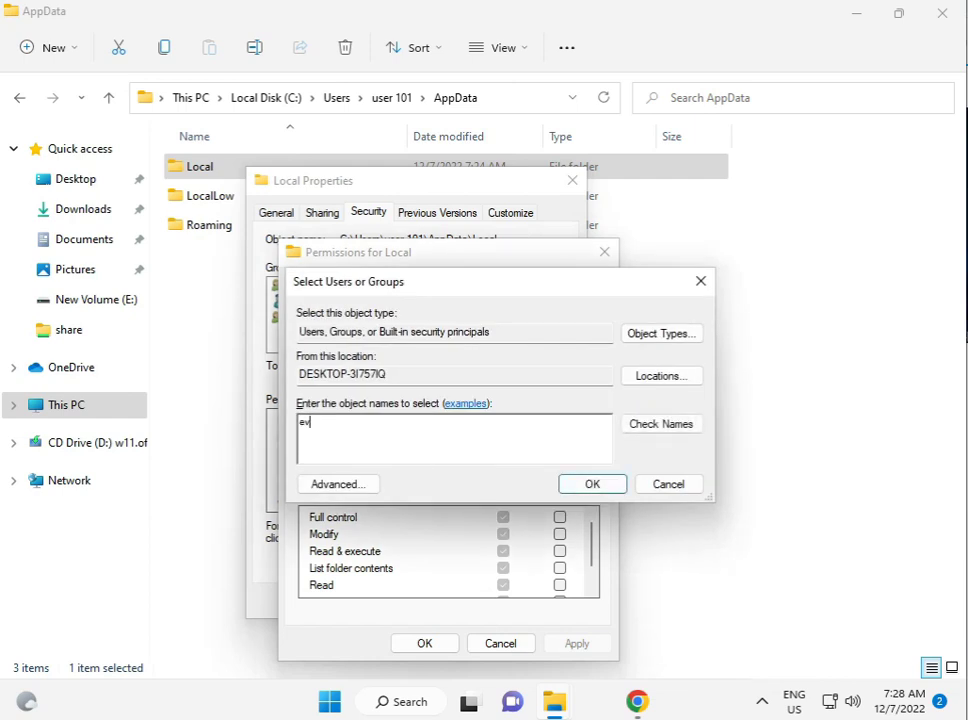
pyautogui.click(645, 418)
pyautogui.click(578, 486)
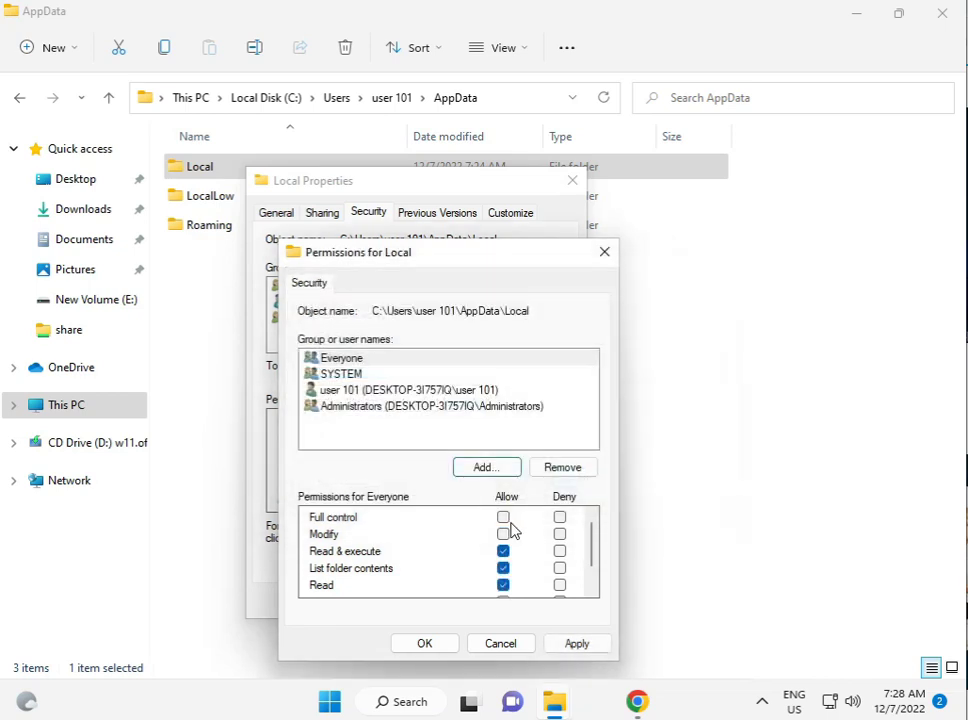
pyautogui.click(503, 518)
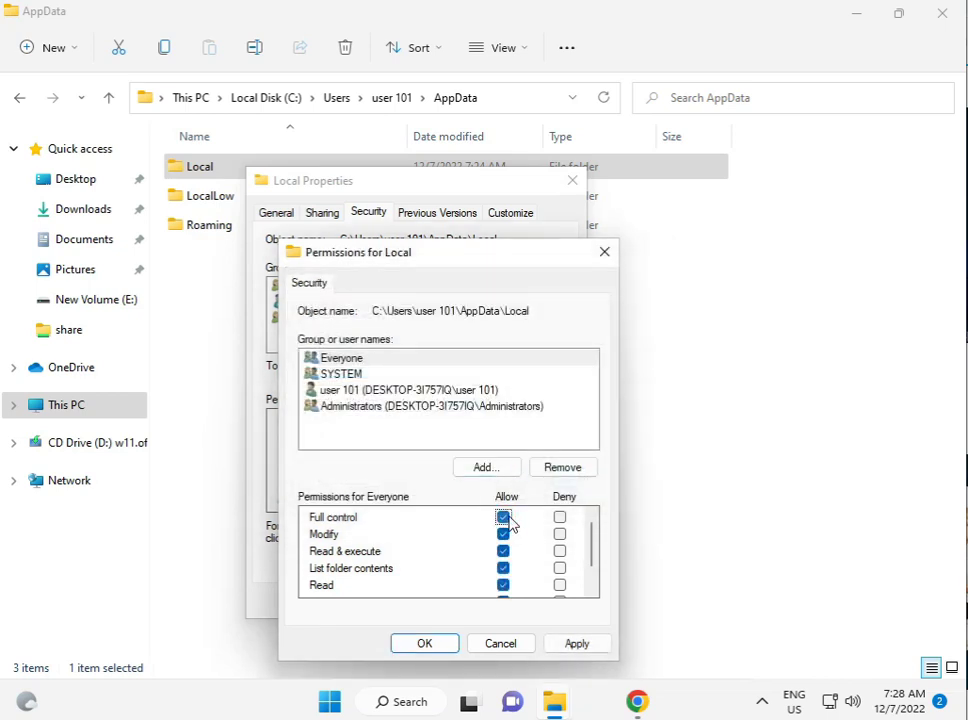
pyautogui.click(561, 647)
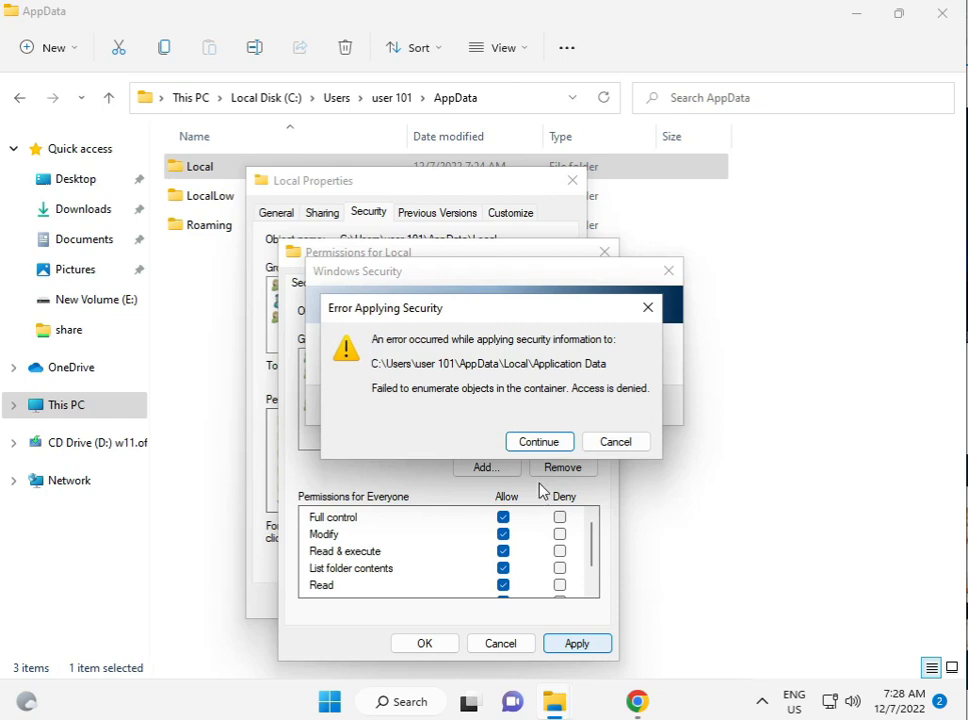
# Step: Continue past each access-denied error, then apply the permissions again
pyautogui.click(541, 442)
pyautogui.click(541, 441)
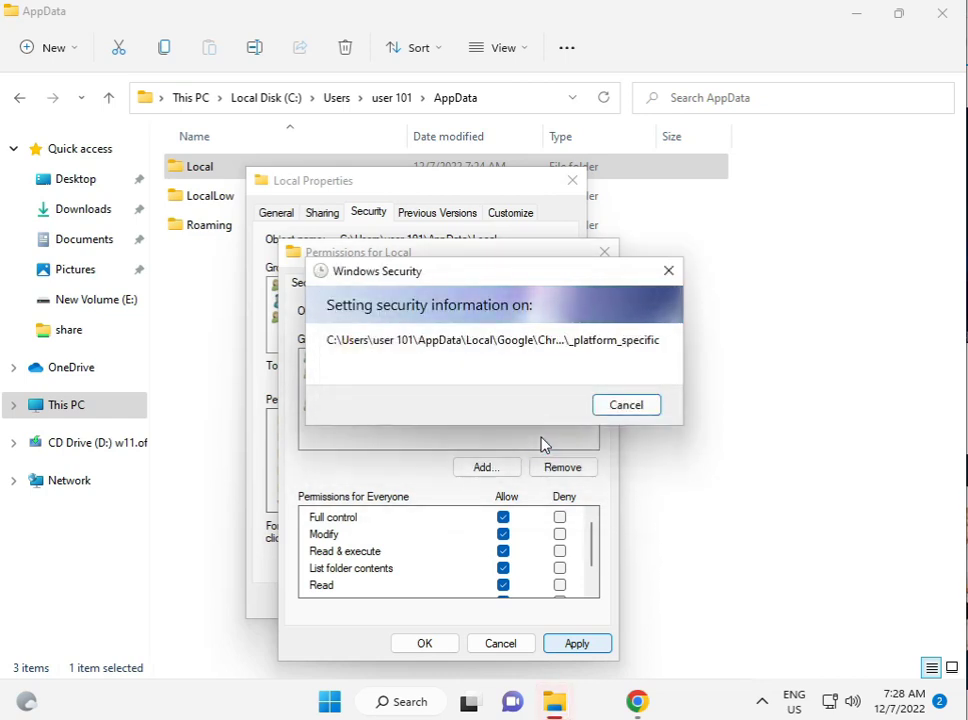
pyautogui.click(541, 442)
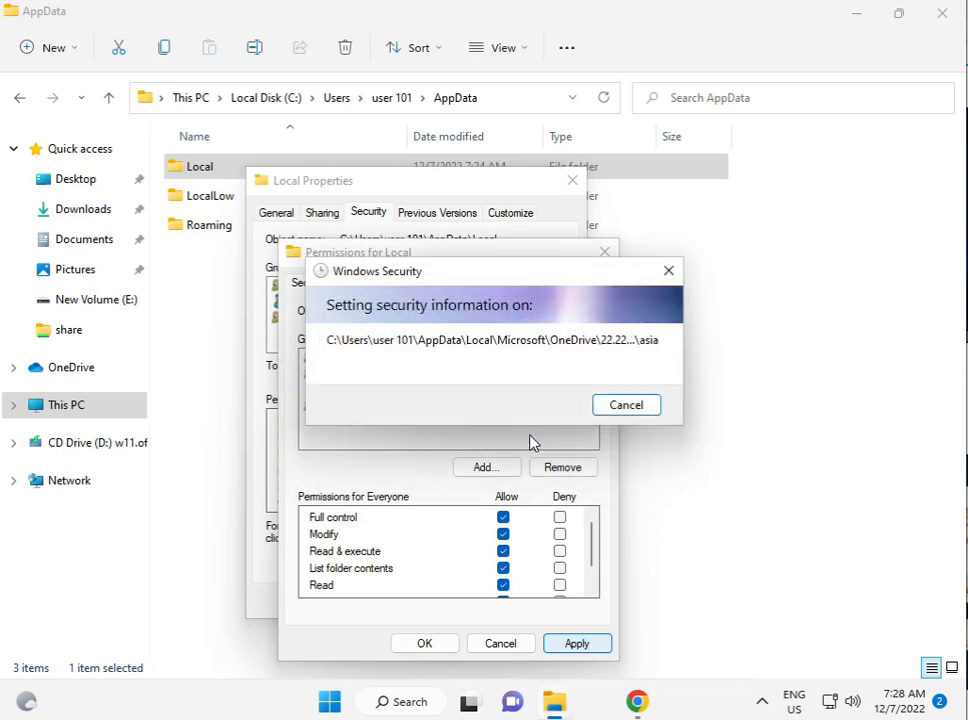
pyautogui.click(532, 442)
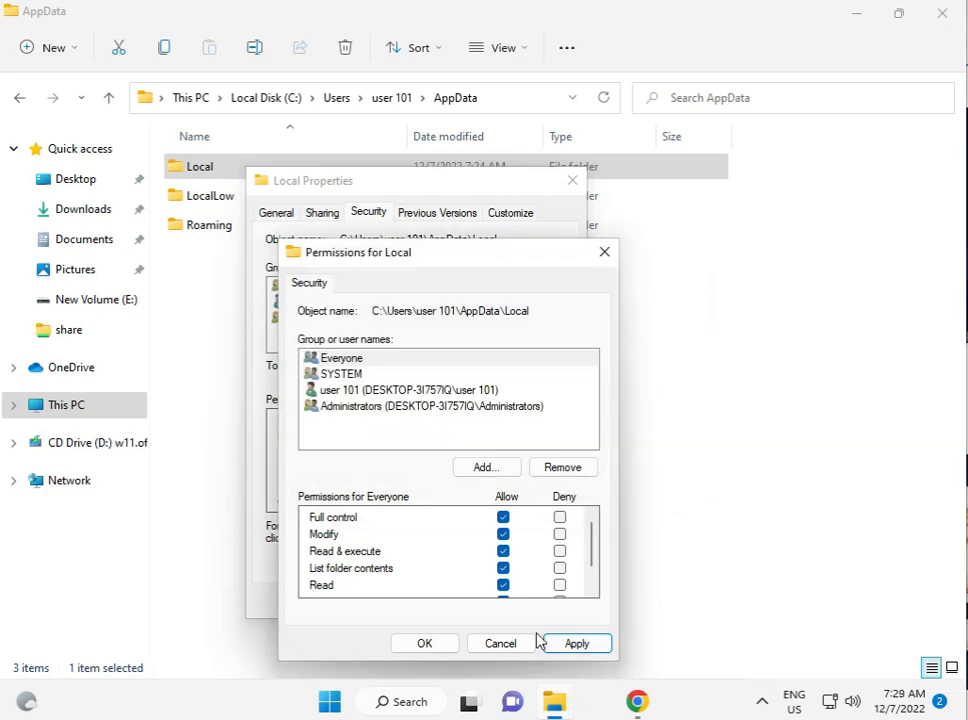
pyautogui.click(566, 642)
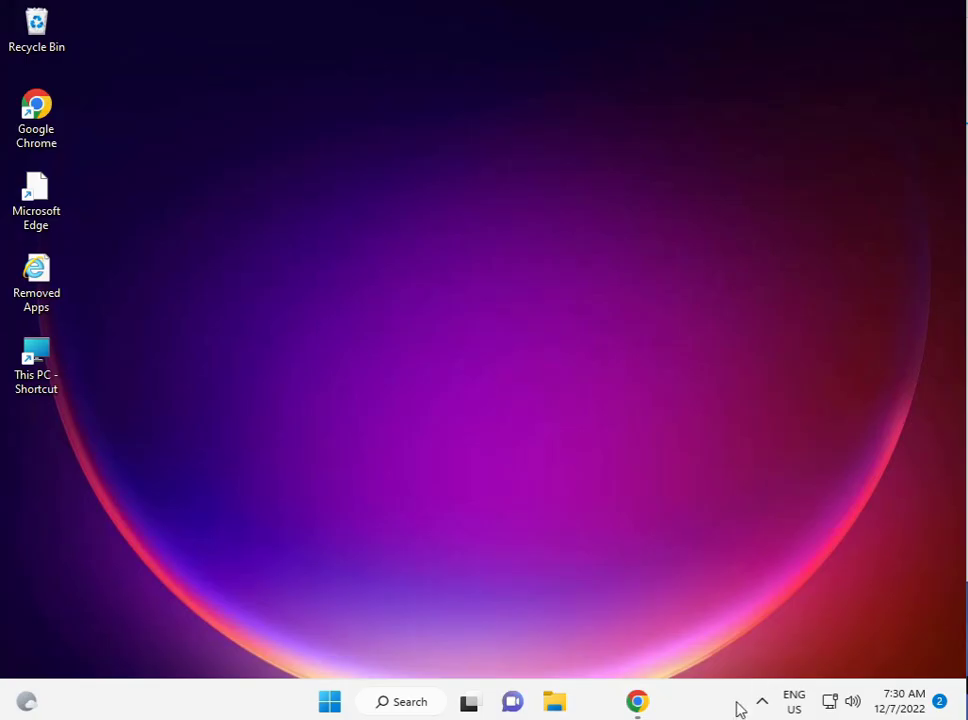
# Step: Bring up Windows Security's quick actions from the tray's hidden icons, then dismiss them
pyautogui.click(761, 703)
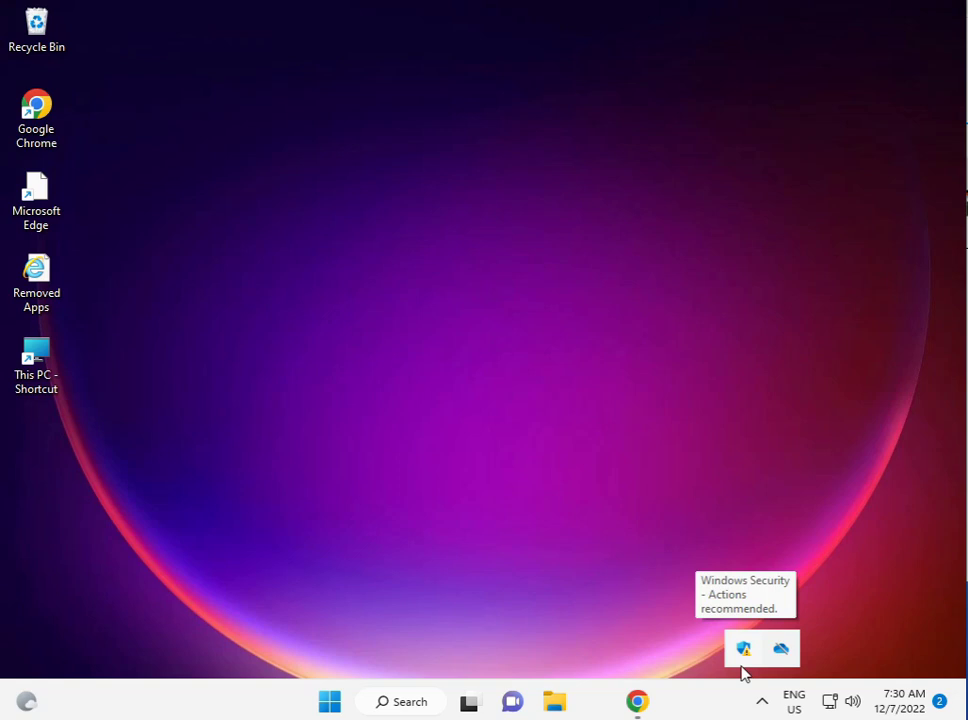
pyautogui.rightClick(742, 659)
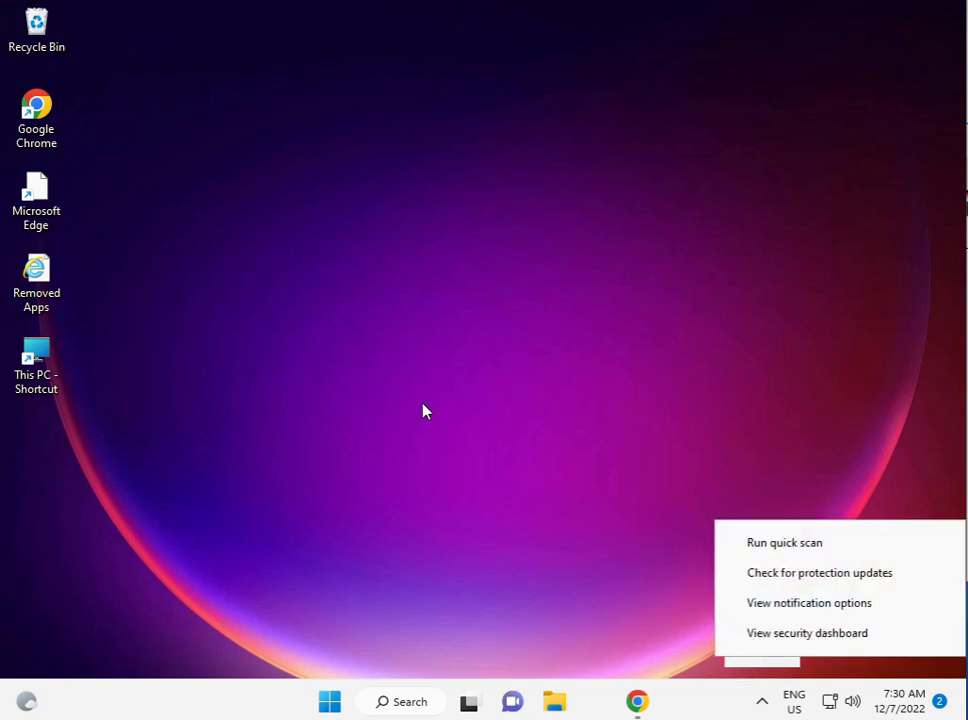
pyautogui.click(421, 407)
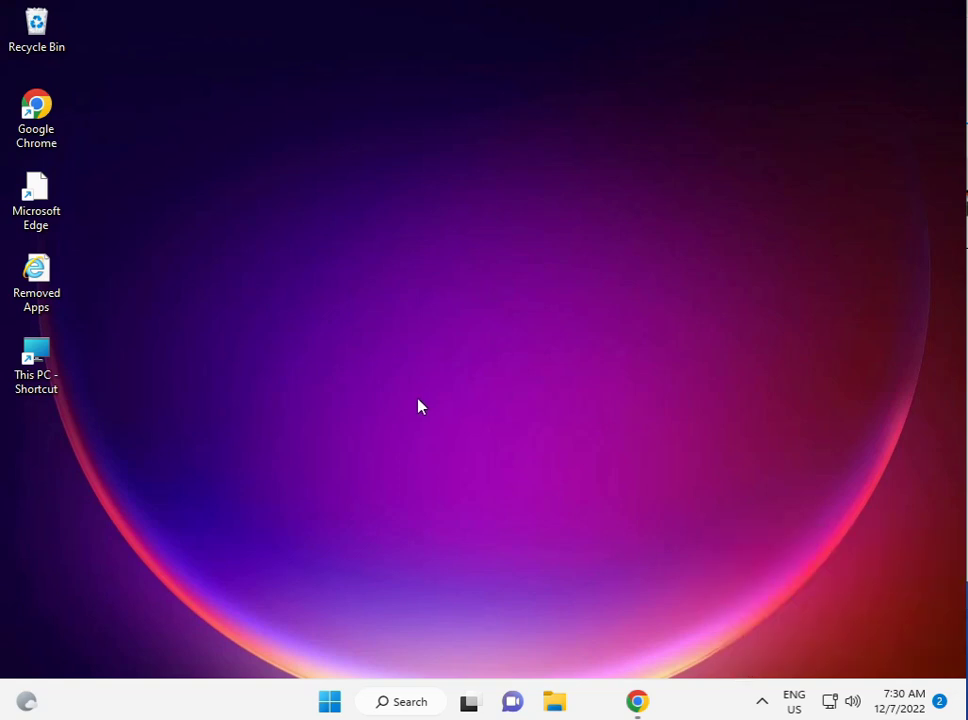